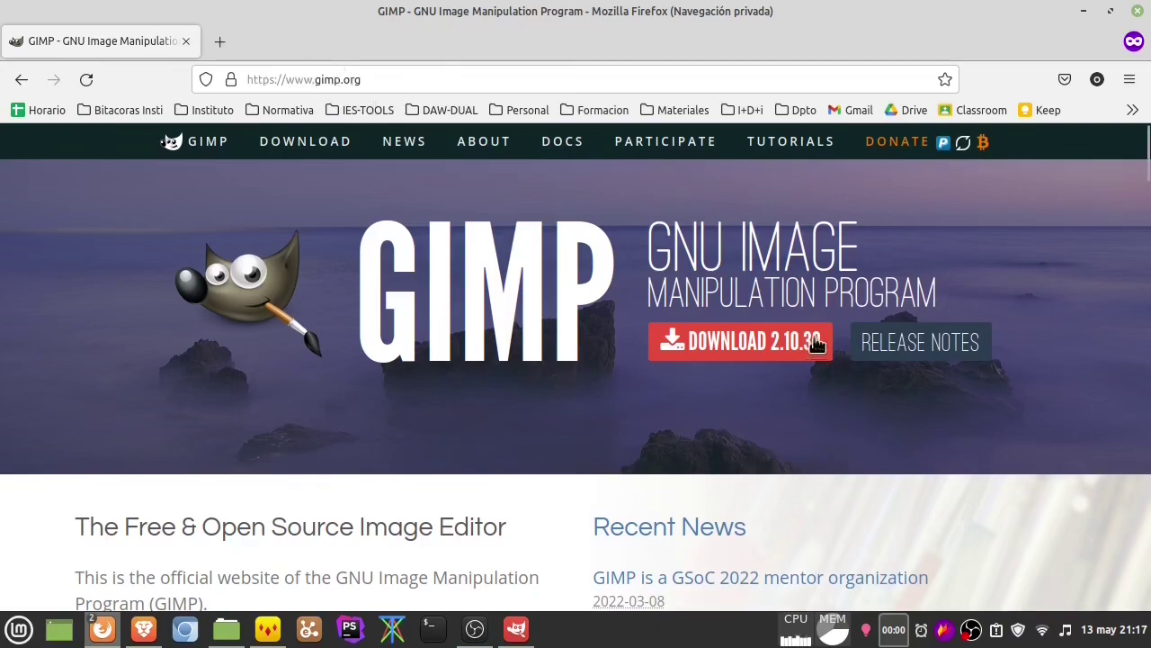
Step: Open the gimp.org Download 2.10.30 page and scroll down through it
{"action": "left_click", "coordinate": [756, 349]}
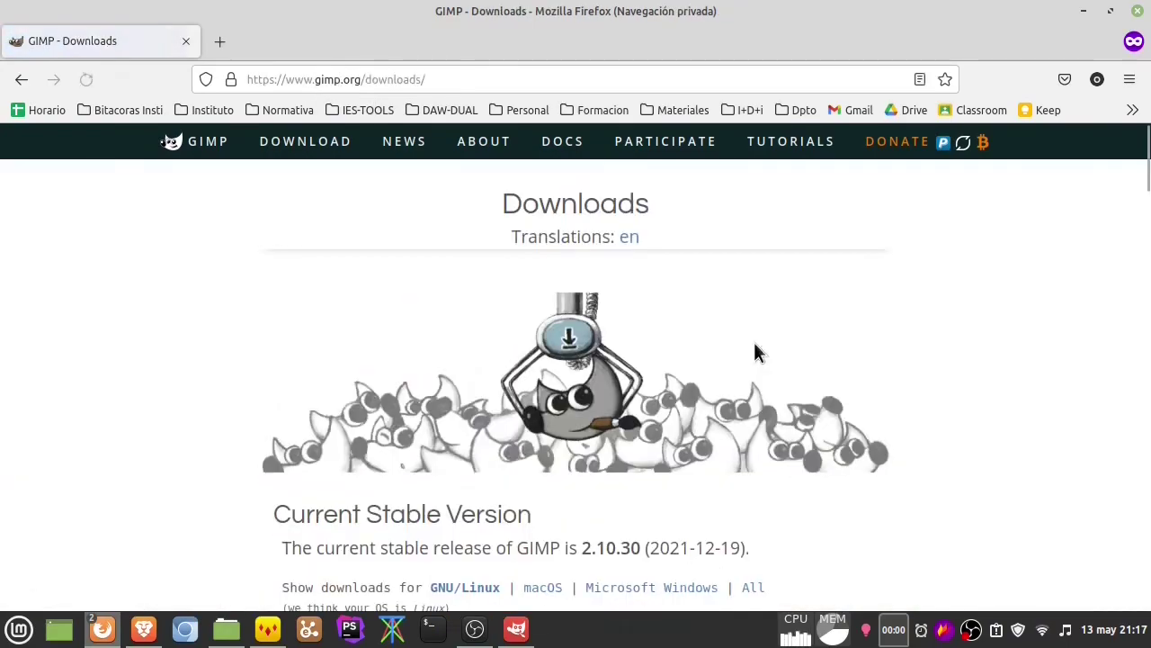
{"action": "scroll", "coordinate": [510, 533], "scroll_direction": "down", "scroll_amount": 2}
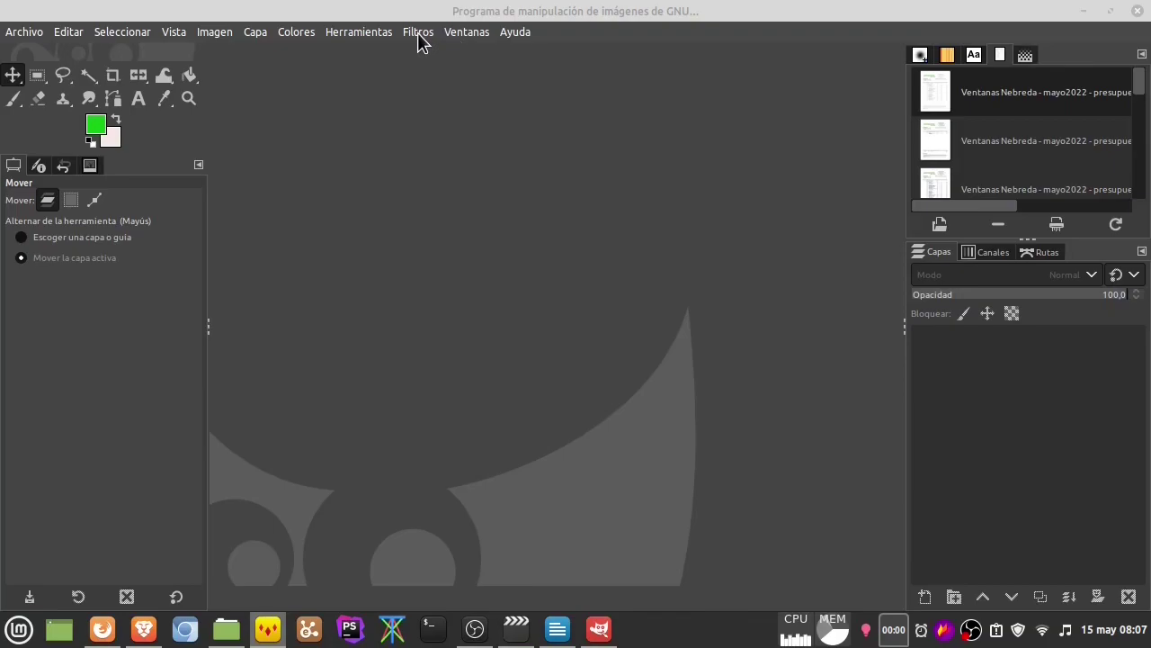
{"action": "left_click", "coordinate": [22, 34]}
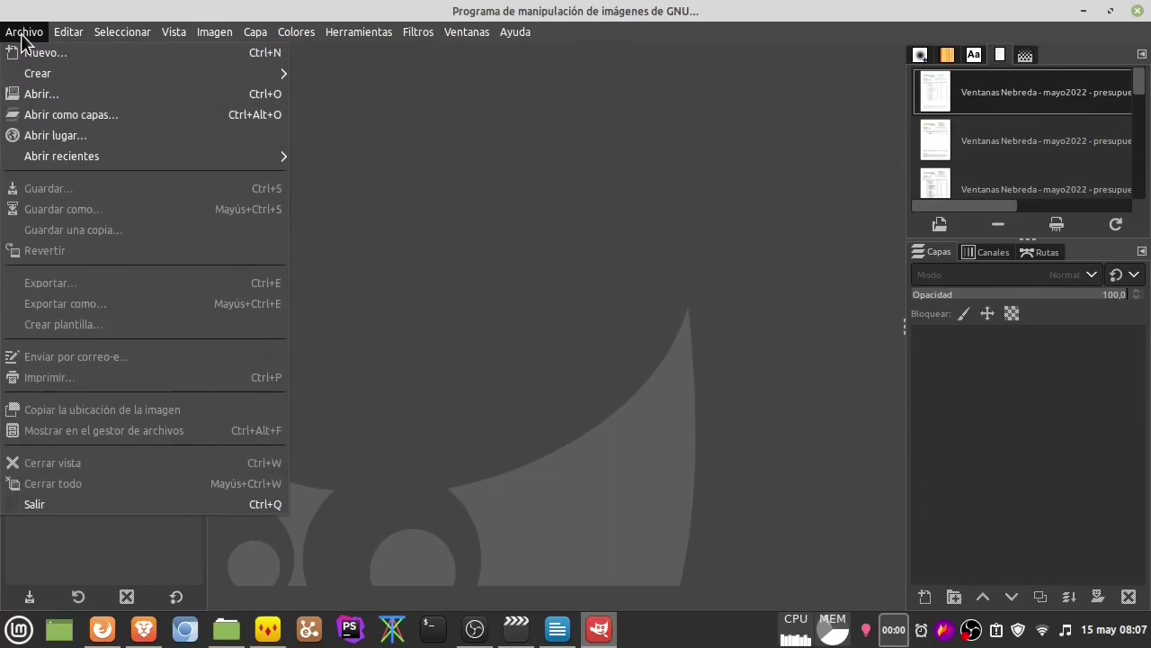
{"action": "left_click", "coordinate": [67, 34]}
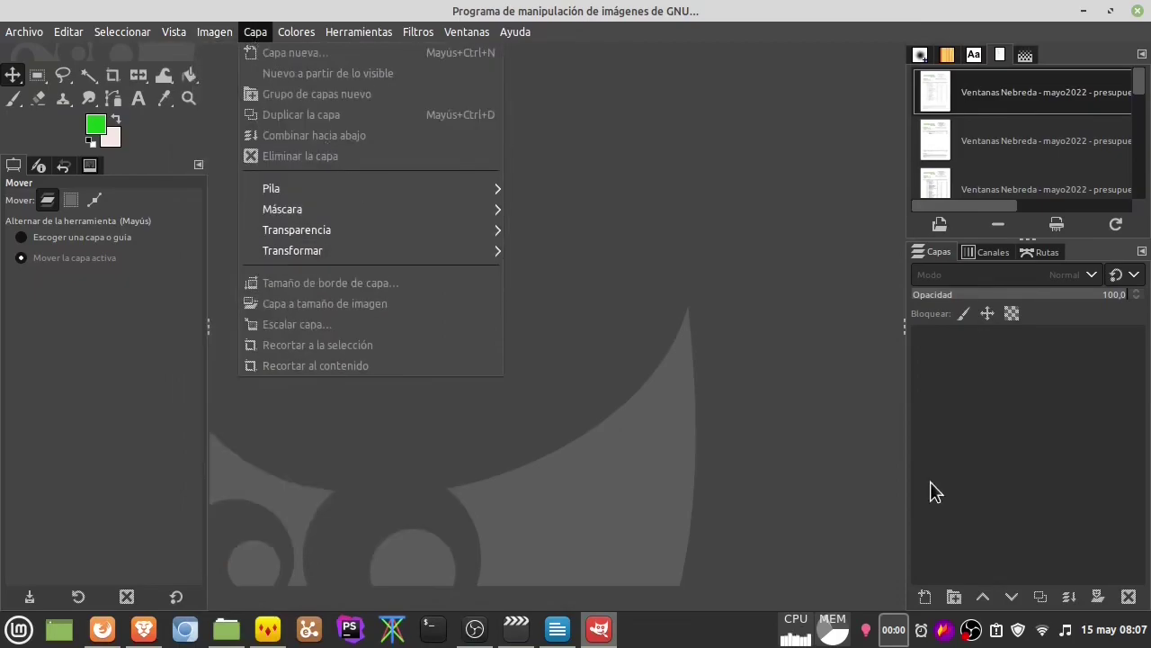
{"action": "left_click", "coordinate": [982, 361]}
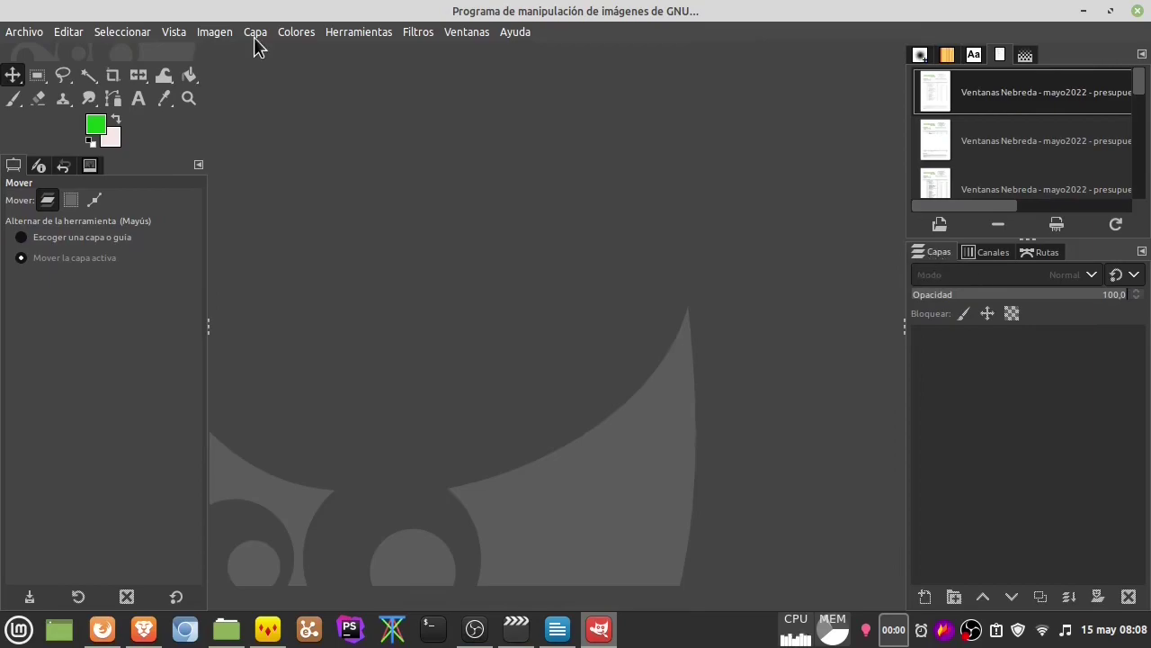
{"action": "left_click", "coordinate": [295, 35]}
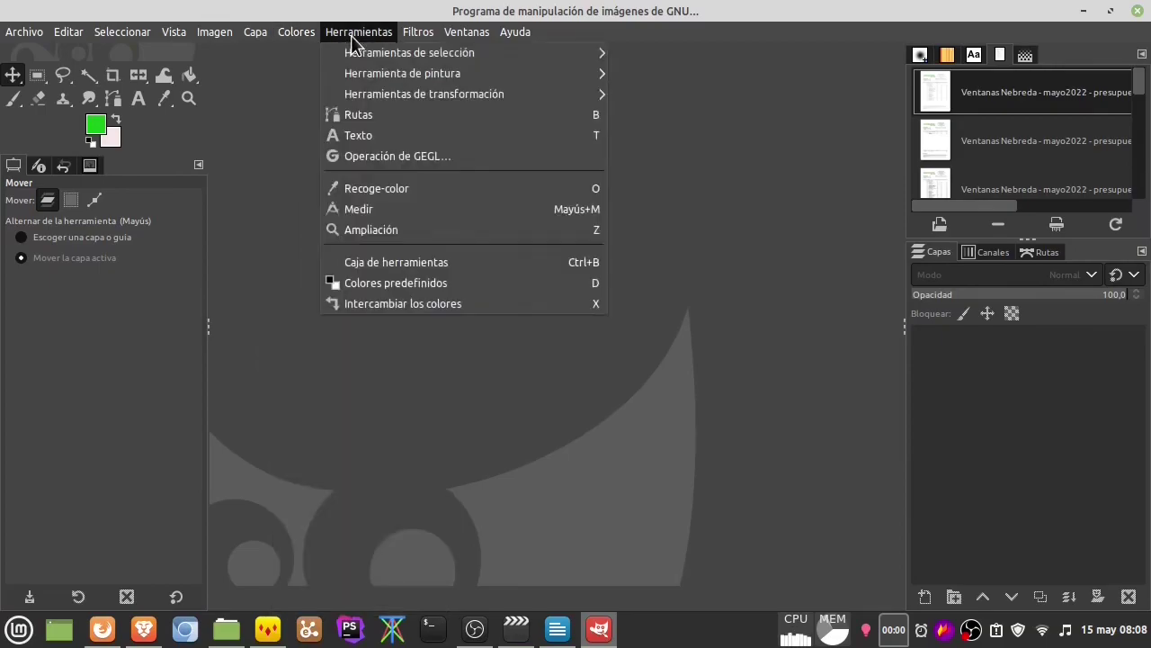
Step: Choose the elliptical selection tool, then switch to the Lápiz pencil tool
{"action": "mouse_move", "coordinate": [357, 31]}
{"action": "left_click", "coordinate": [39, 80]}
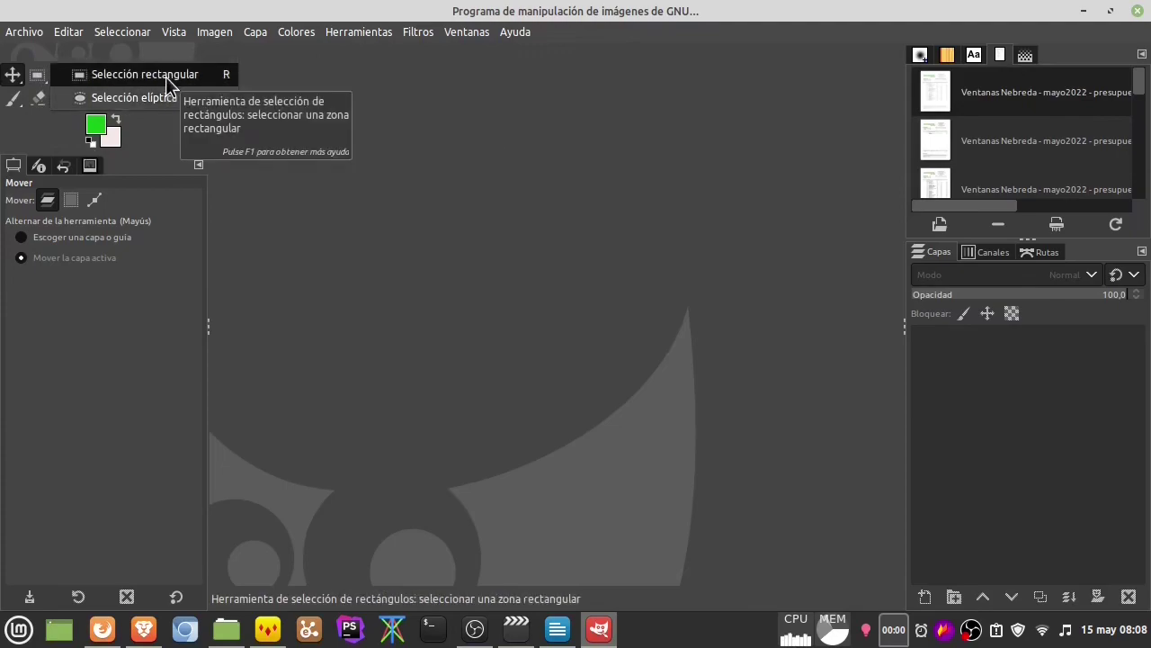
{"action": "left_click", "coordinate": [168, 97]}
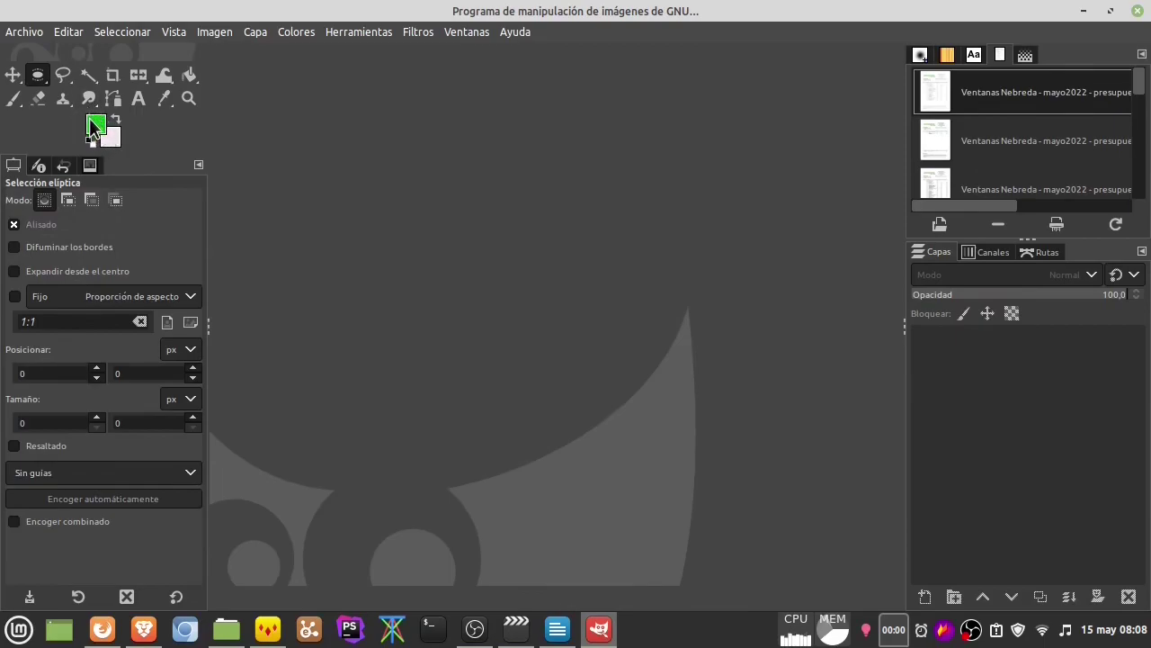
{"action": "right_click", "coordinate": [16, 106]}
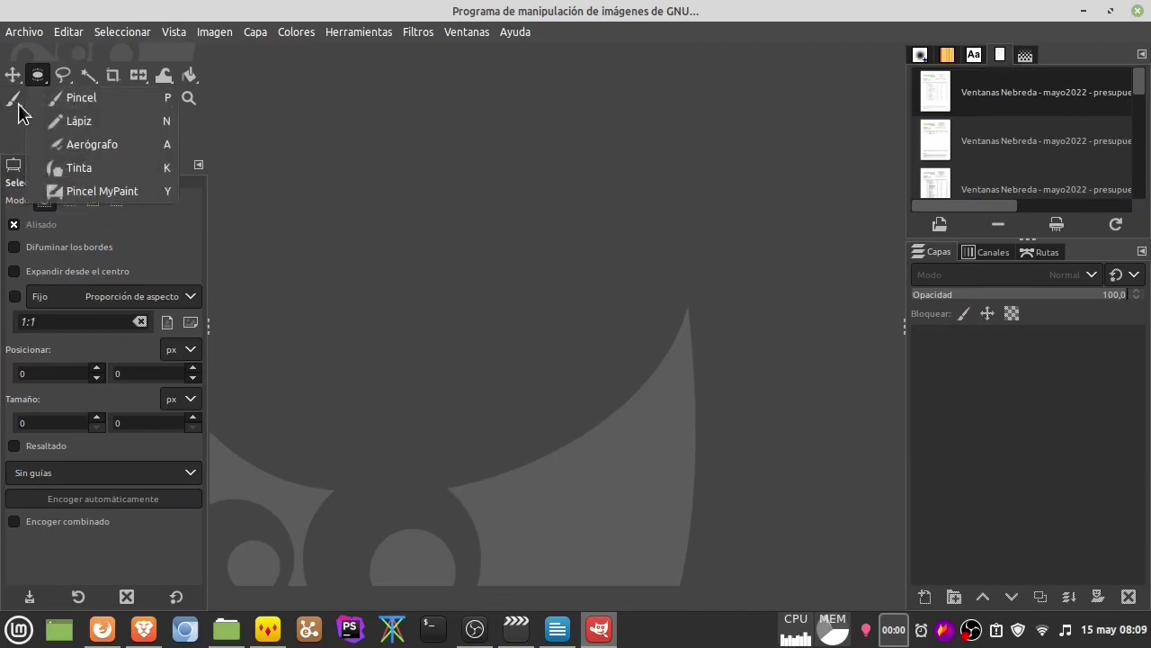
{"action": "left_click", "coordinate": [76, 121]}
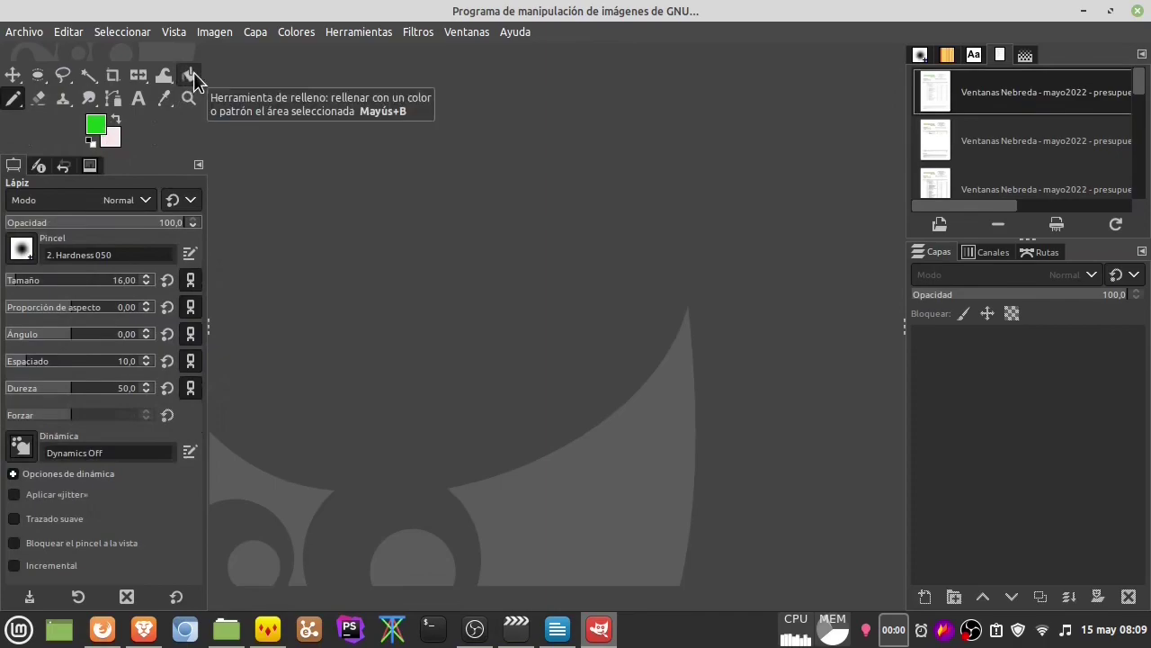
Step: Set the foreground colour to blue 1a14c0 using the wheel-and-triangle selector
{"action": "left_click", "coordinate": [94, 124]}
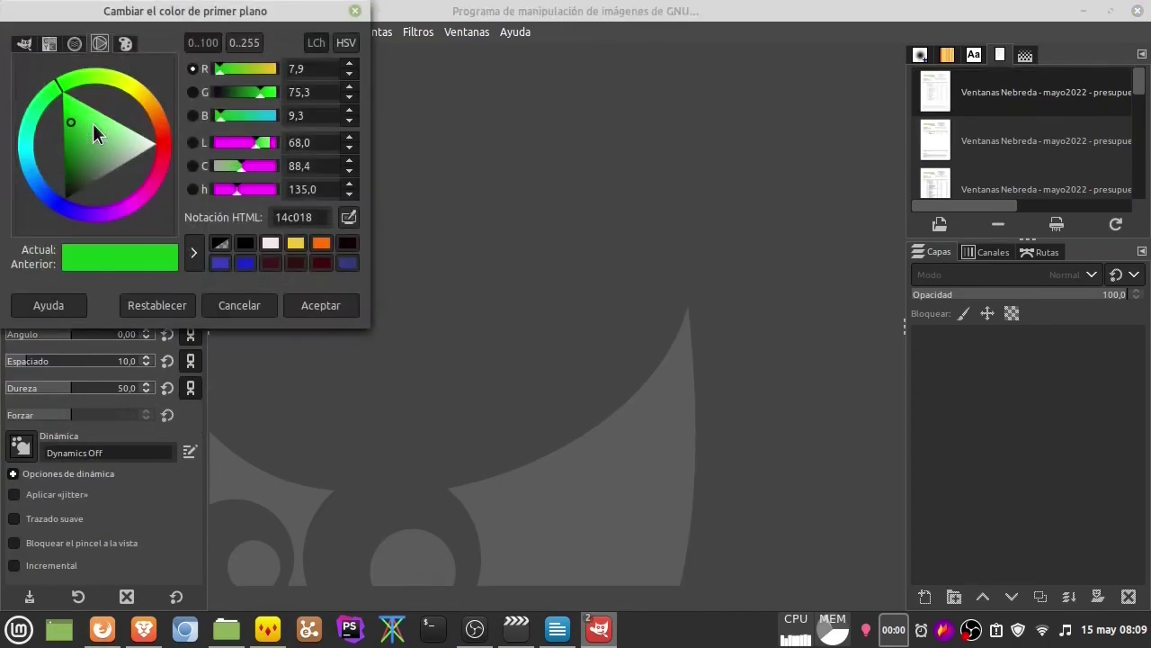
{"action": "left_click", "coordinate": [72, 44]}
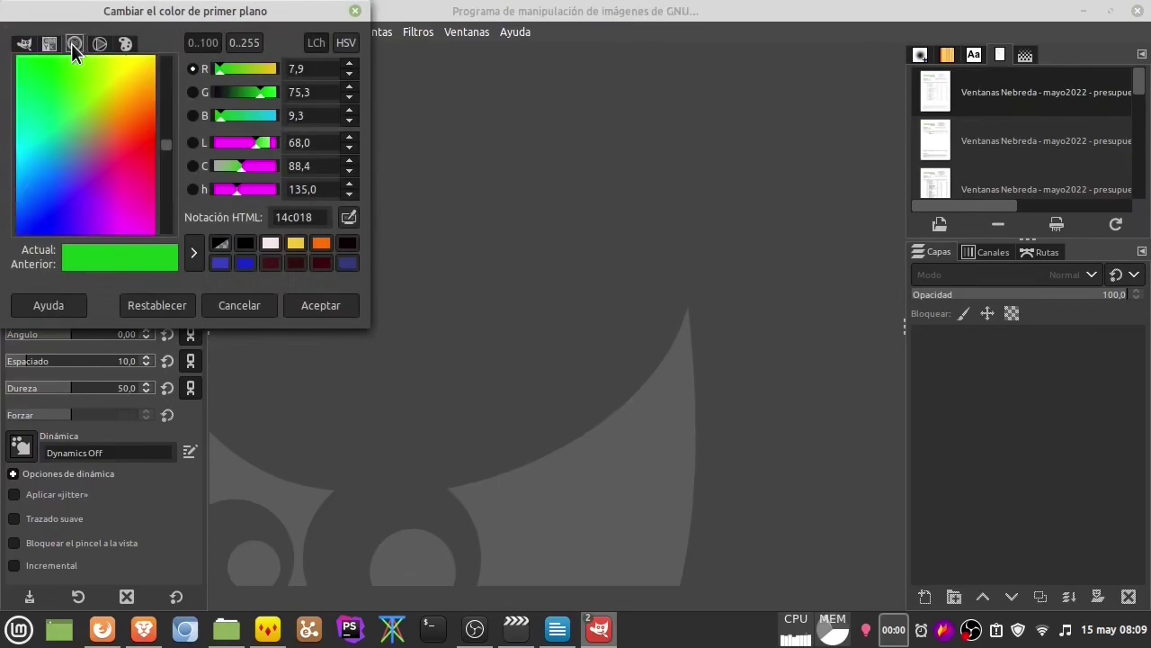
{"action": "left_click", "coordinate": [125, 43]}
{"action": "left_click", "coordinate": [99, 46]}
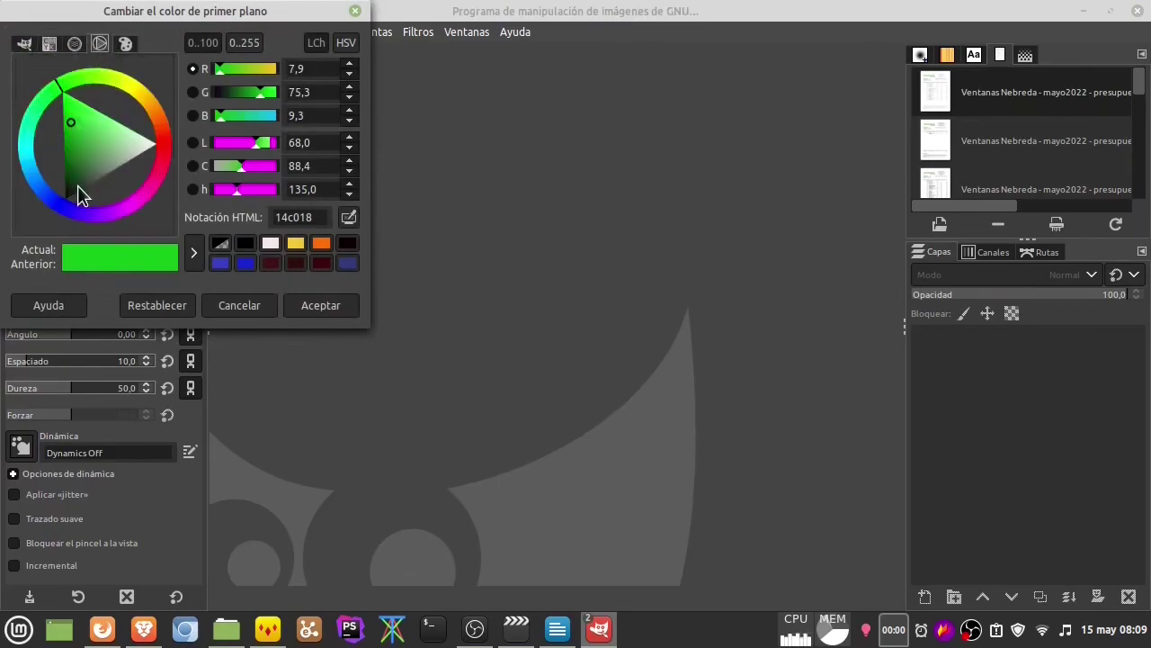
{"action": "left_click", "coordinate": [61, 206]}
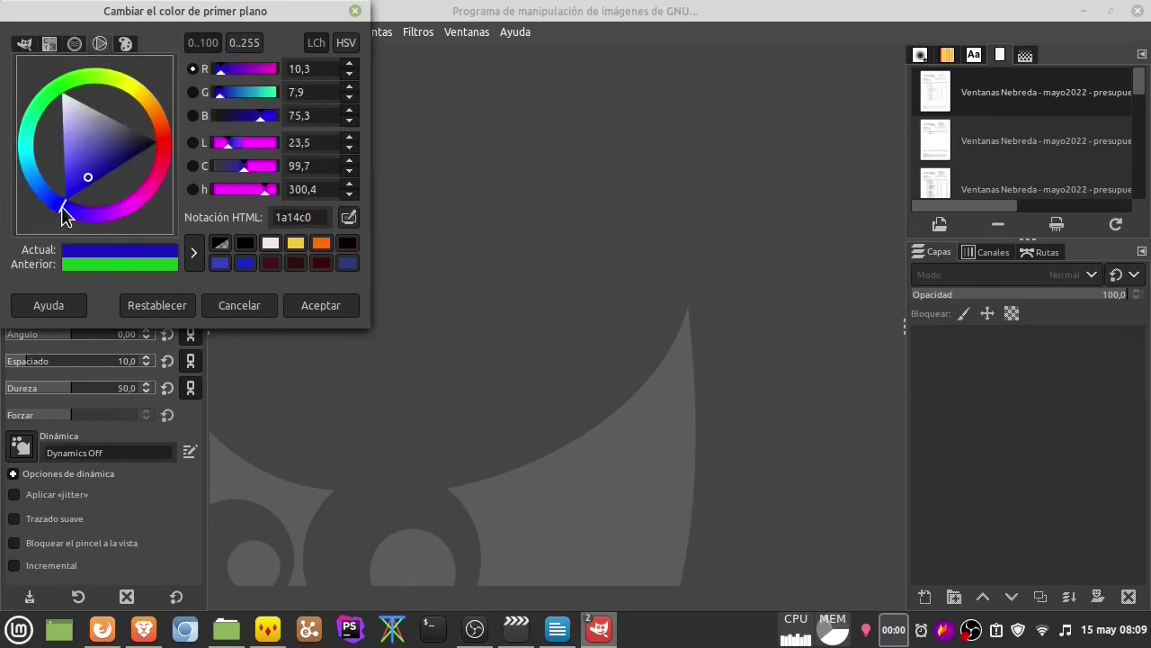
{"action": "left_click", "coordinate": [319, 307]}
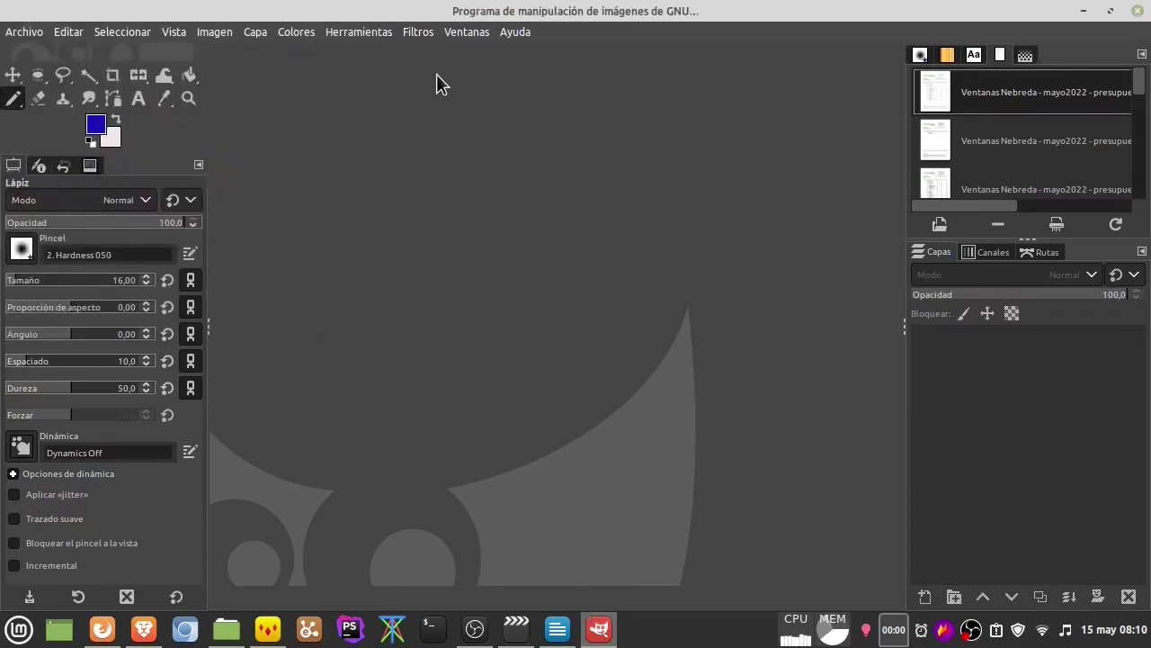
{"action": "left_click", "coordinate": [419, 34]}
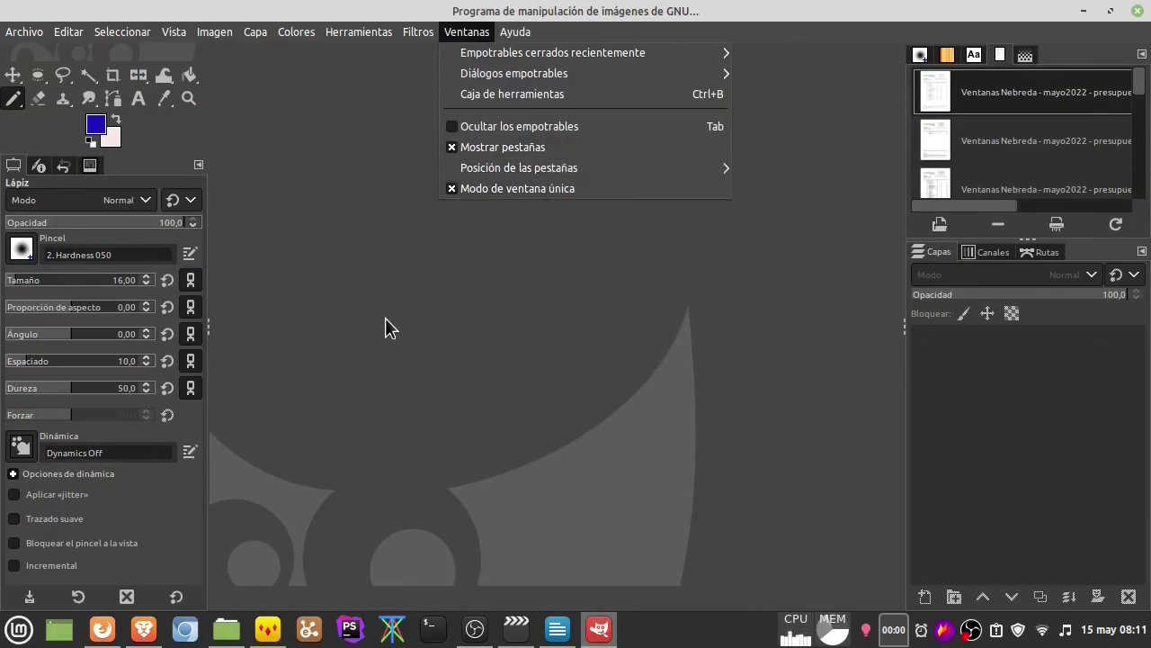
{"action": "mouse_move", "coordinate": [514, 32]}
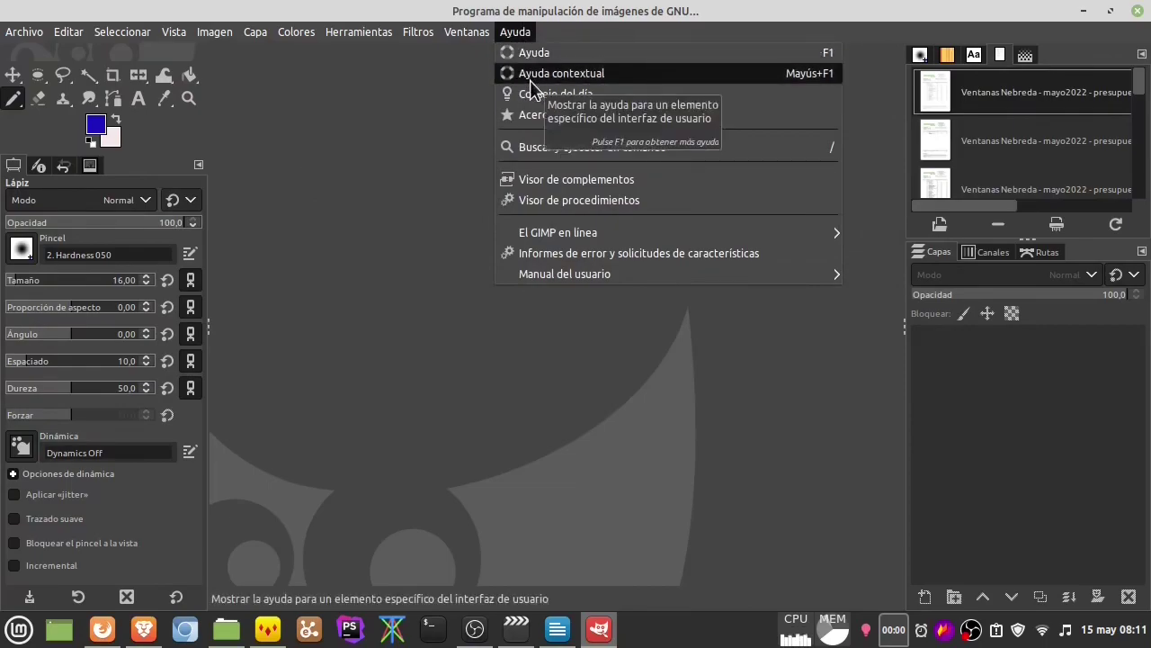
{"action": "mouse_move", "coordinate": [557, 232]}
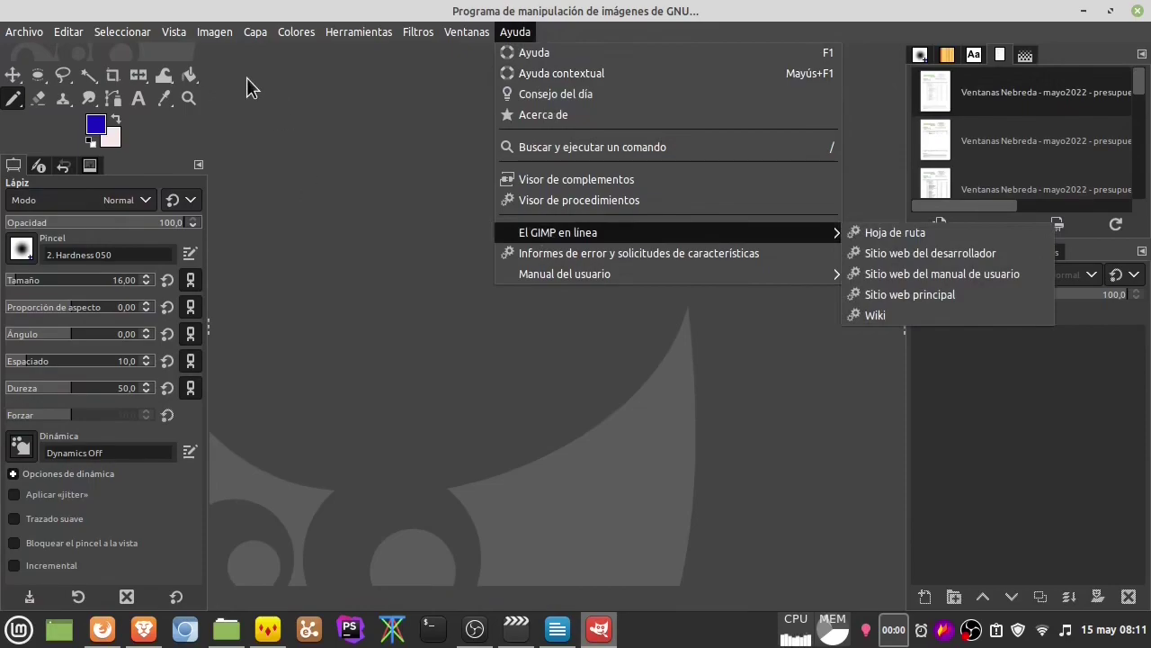
Step: Close the Ayuda menu and browse the Brushes, Patterns and Gradients tabs
{"action": "left_click", "coordinate": [401, 153]}
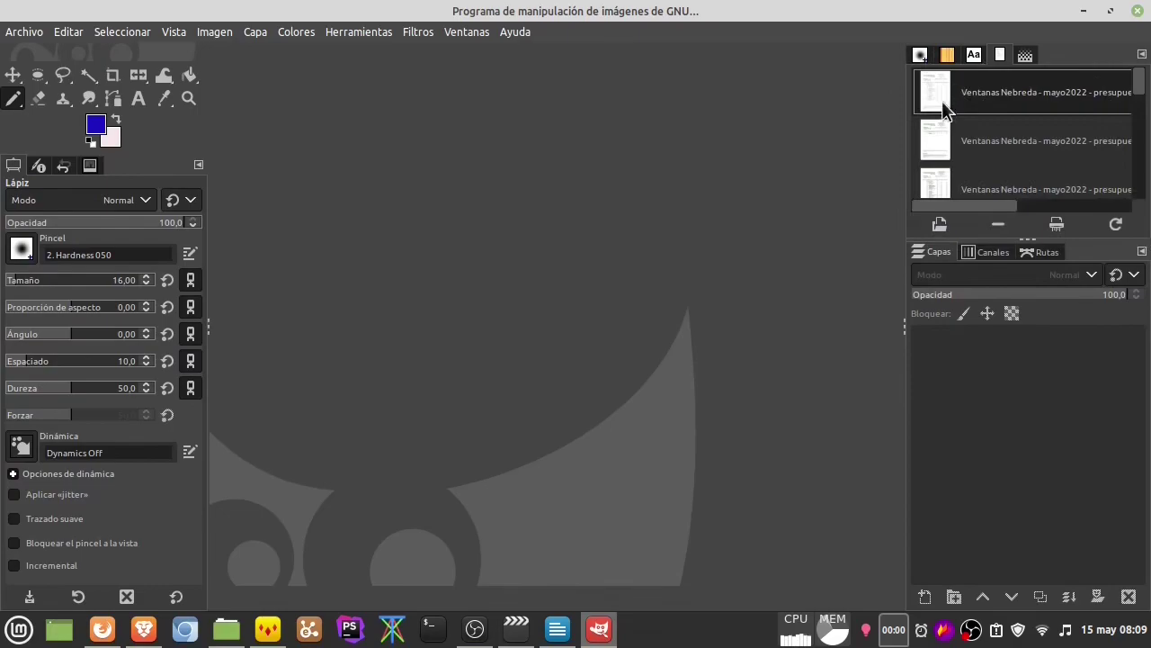
{"action": "left_click", "coordinate": [919, 55]}
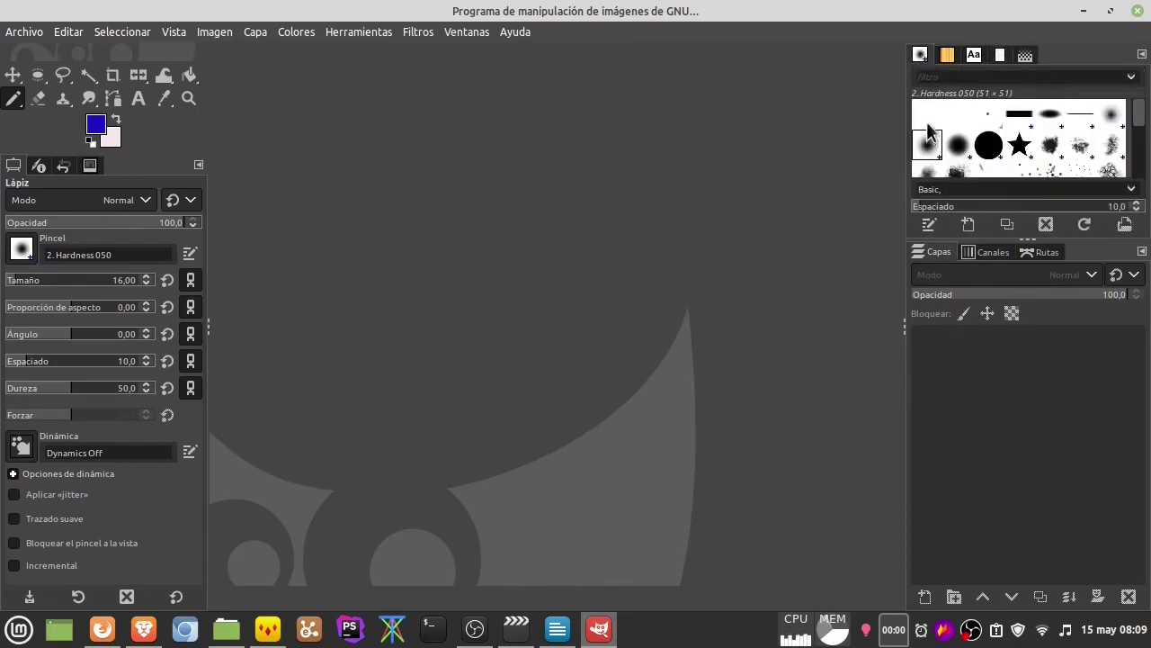
{"action": "left_click", "coordinate": [947, 55]}
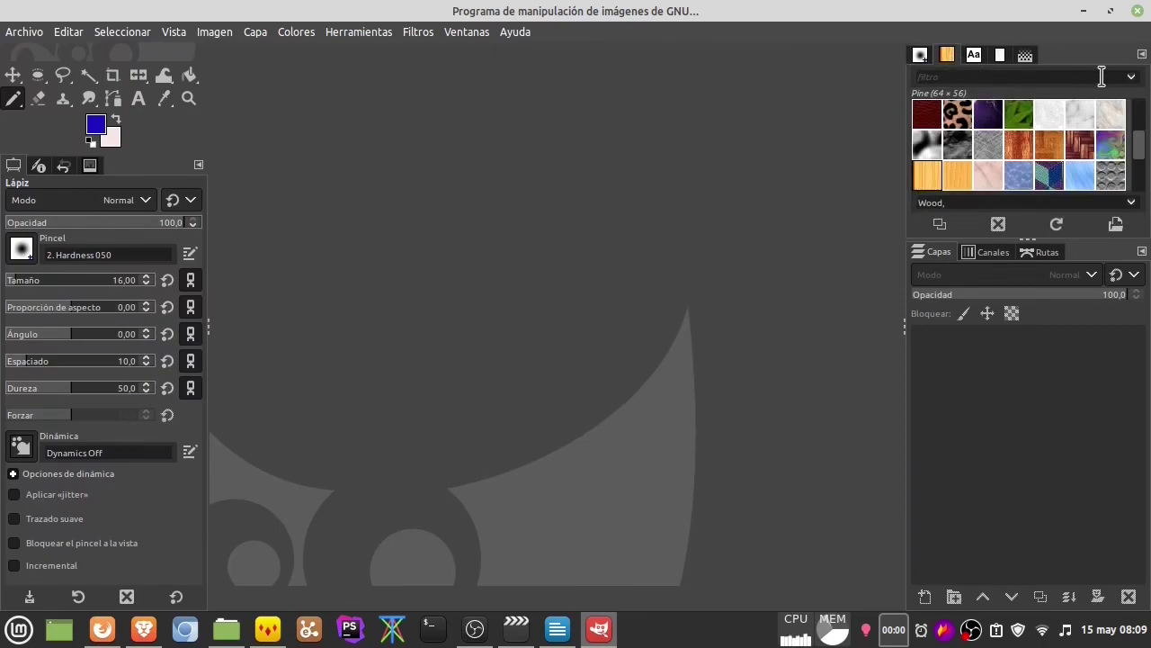
{"action": "left_click", "coordinate": [1025, 55]}
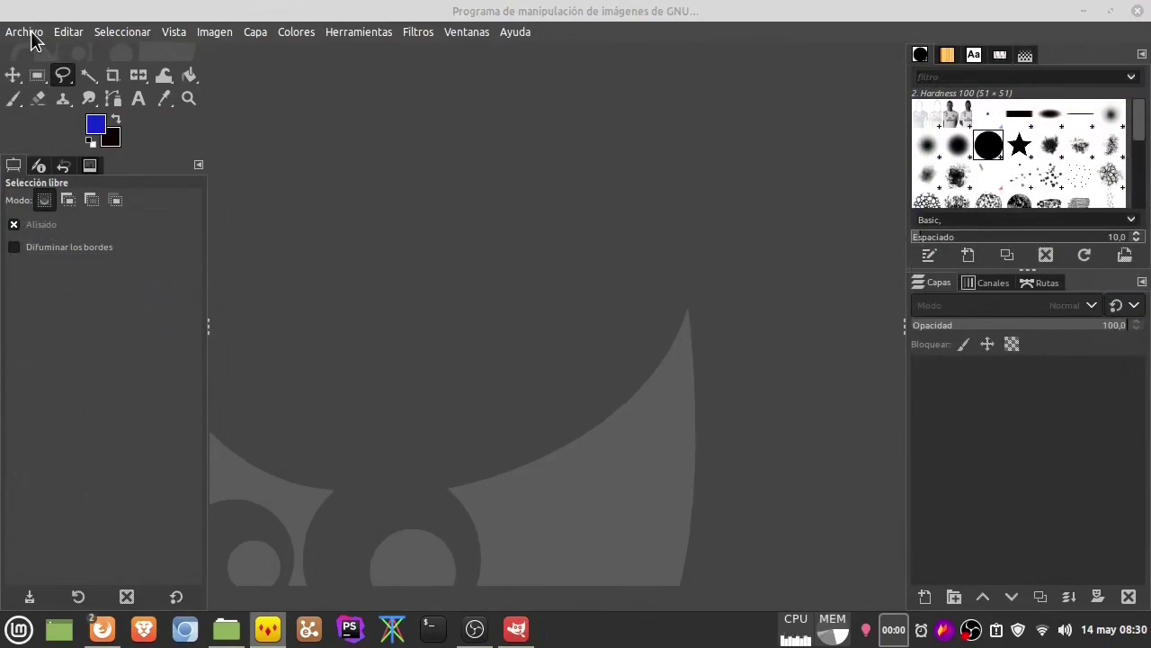
Step: Open Jugadores_real_madrid.jpeg from the Video1 folder via Archivo > Abrir
{"action": "left_click", "coordinate": [25, 32]}
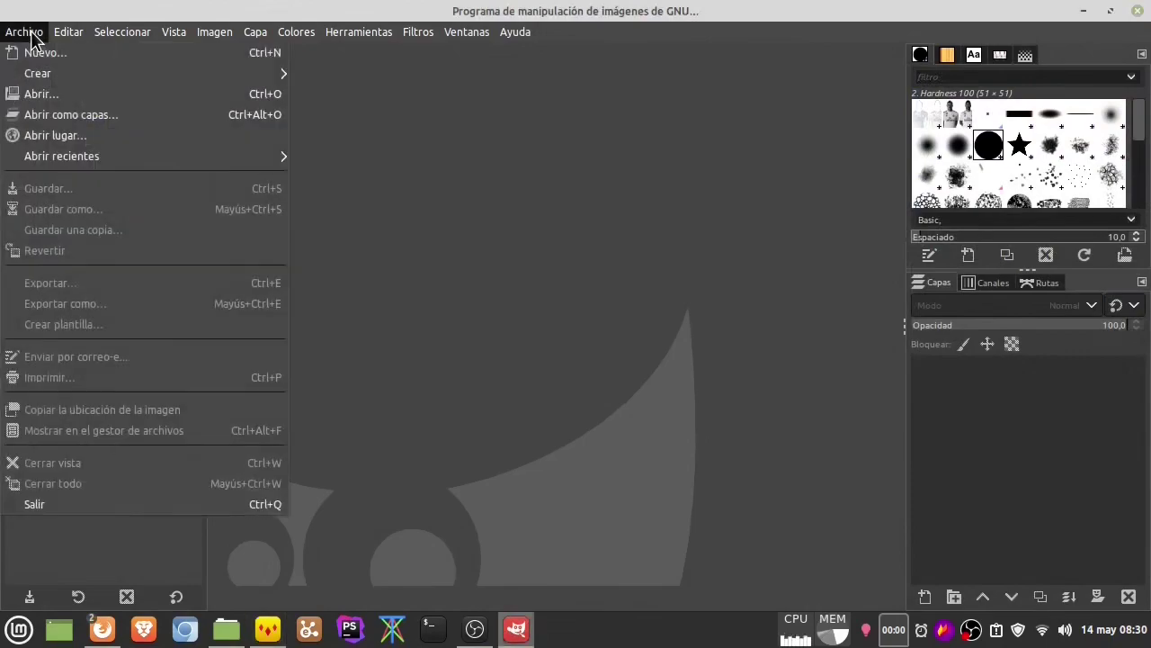
{"action": "left_click", "coordinate": [43, 96]}
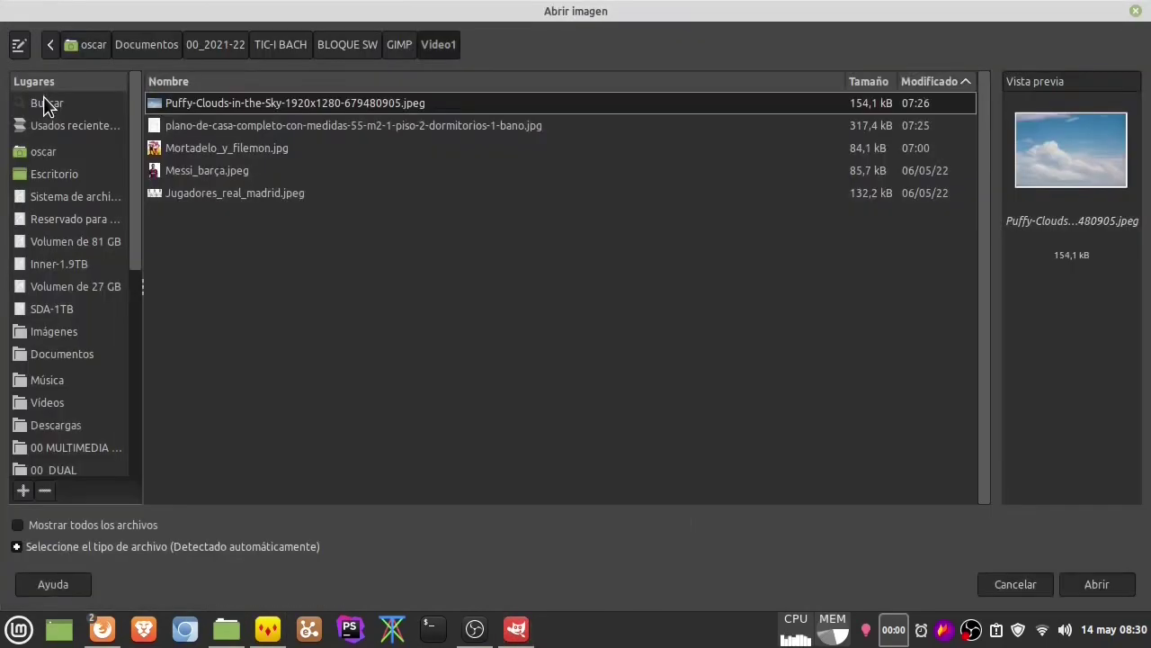
{"action": "left_click", "coordinate": [181, 147]}
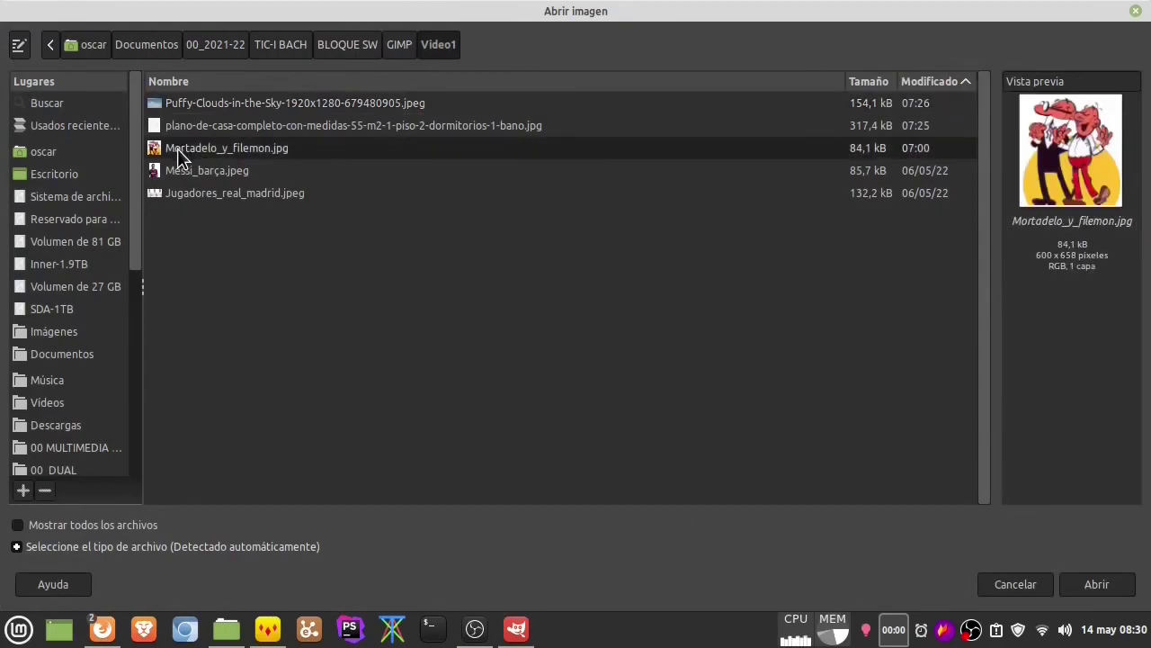
{"action": "left_click", "coordinate": [206, 196]}
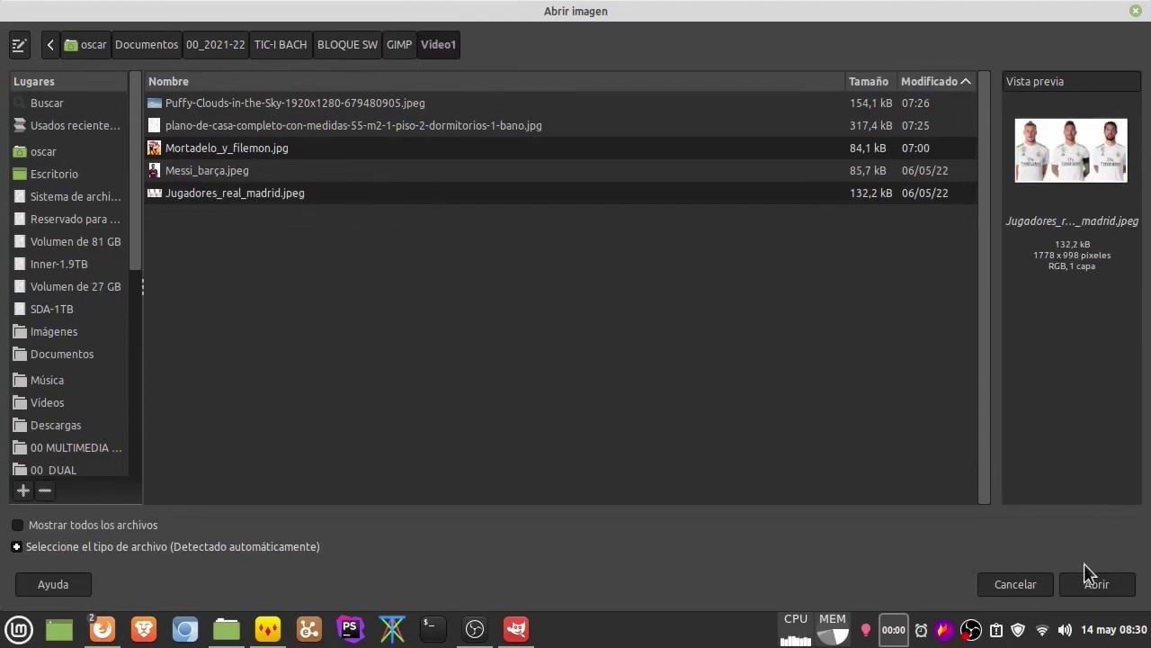
{"action": "left_click", "coordinate": [1104, 586]}
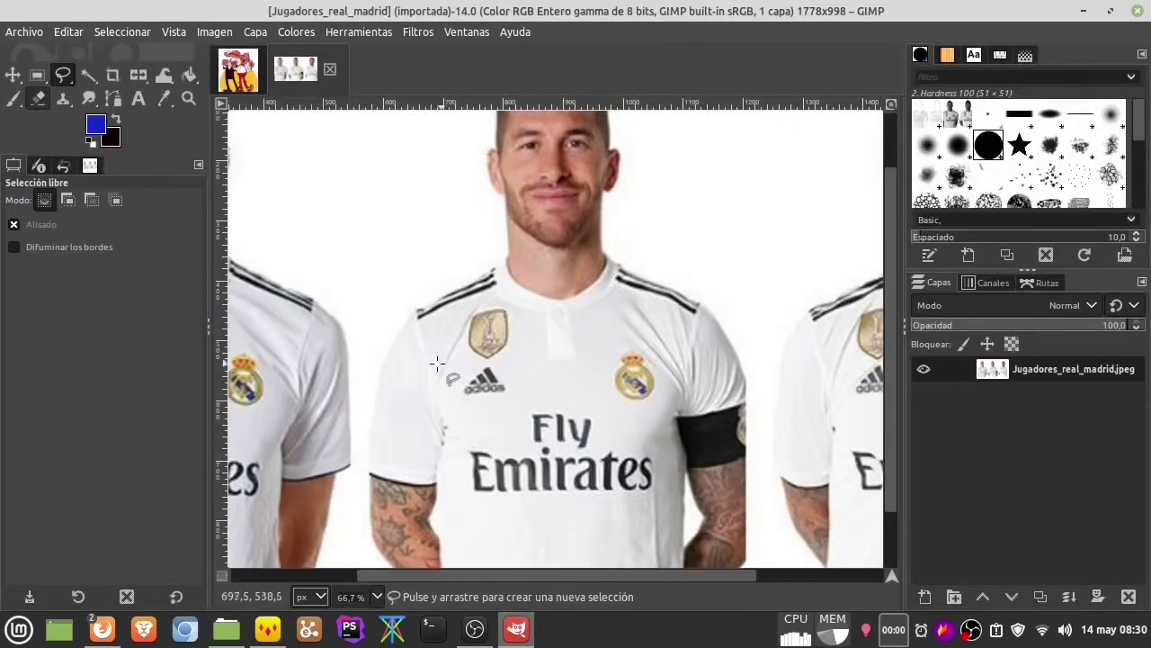
Step: Switch between the image tabs and settle on the Mortadelo cartoon
{"action": "left_click", "coordinate": [245, 79]}
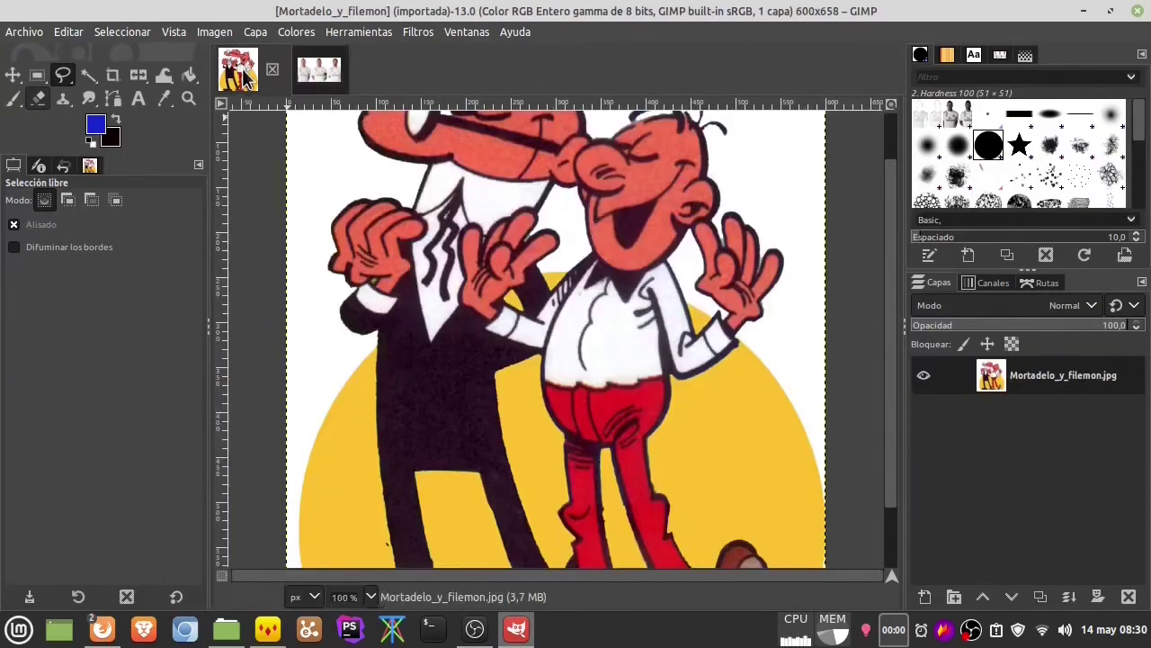
{"action": "left_click", "coordinate": [301, 74]}
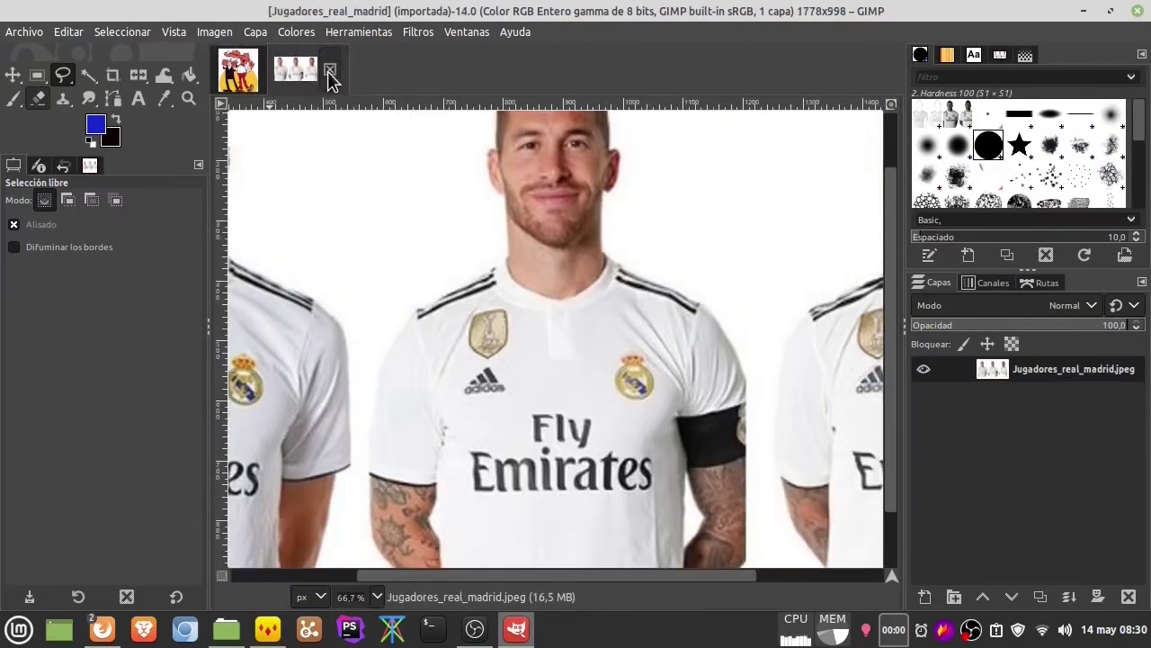
{"action": "left_click", "coordinate": [250, 78]}
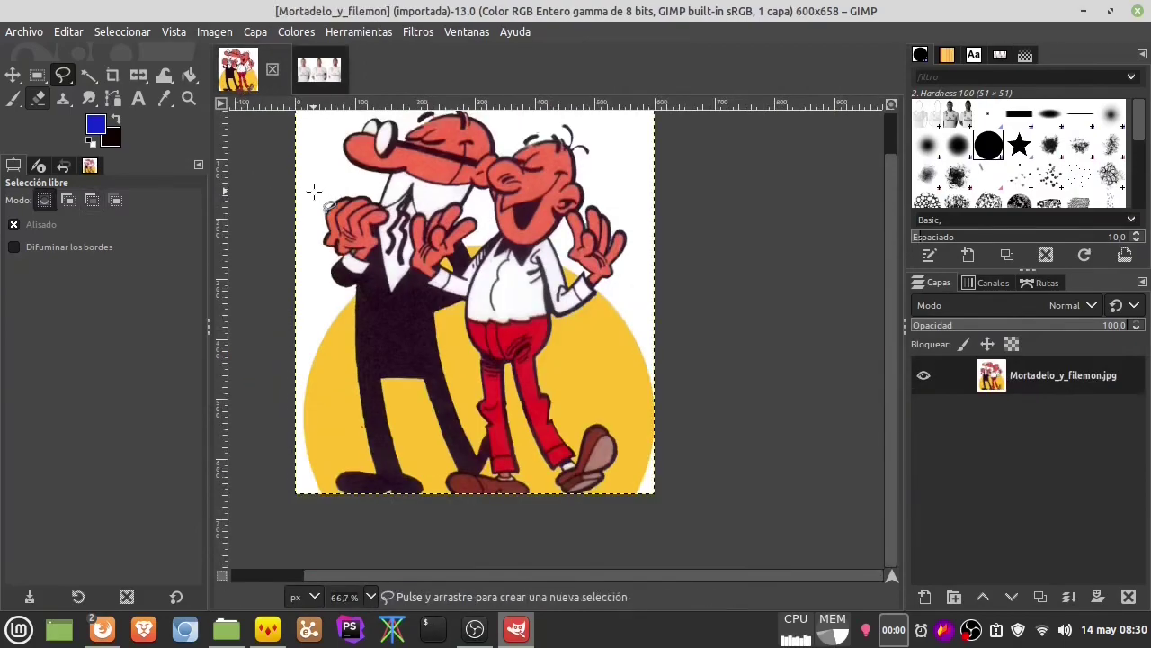
{"action": "scroll", "coordinate": [322, 198], "scroll_direction": "up", "scroll_amount": 2}
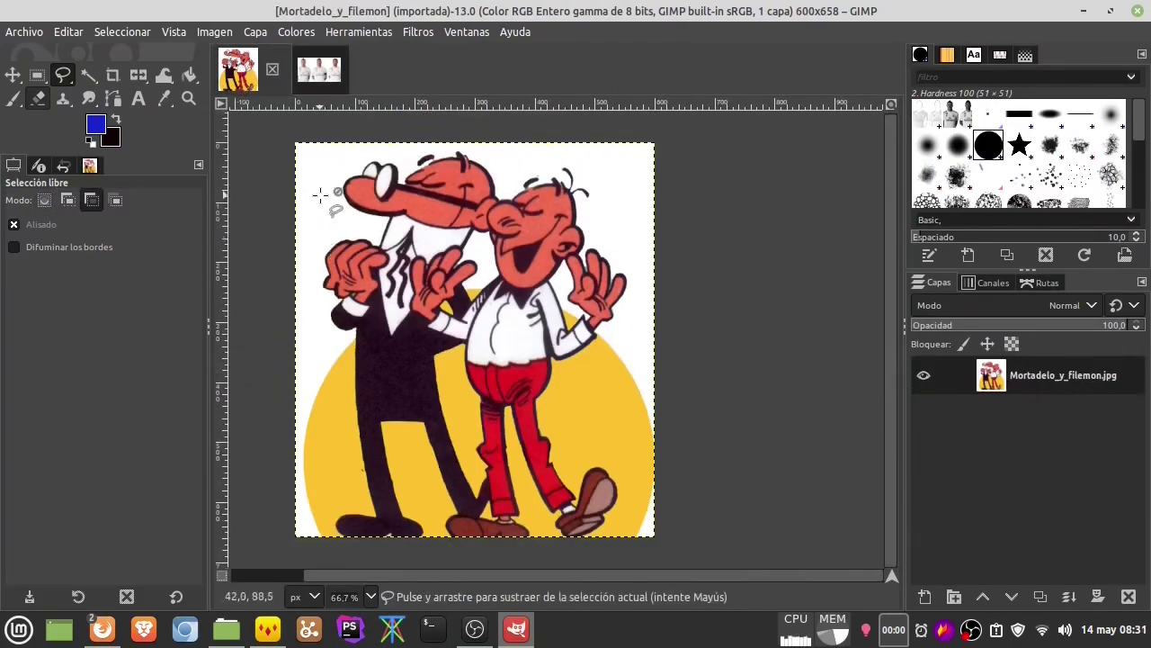
{"action": "scroll", "coordinate": [322, 198], "scroll_direction": "down", "scroll_amount": 1, "text": "ctrl"}
{"action": "scroll", "coordinate": [322, 198], "scroll_direction": "down", "scroll_amount": 3, "text": "ctrl"}
{"action": "scroll", "coordinate": [320, 195], "scroll_direction": "up", "scroll_amount": 3, "text": "ctrl"}
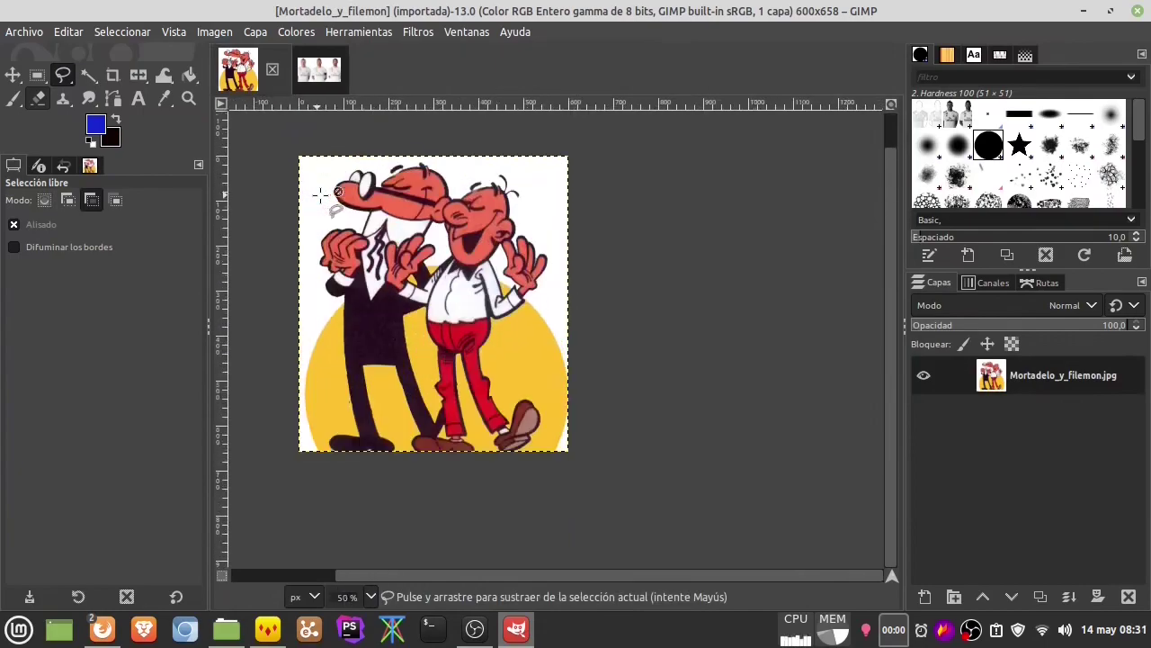
Step: Zoom the cartoon out and back in, then pan it to sit centred at 66.7%
{"action": "left_click", "coordinate": [189, 99]}
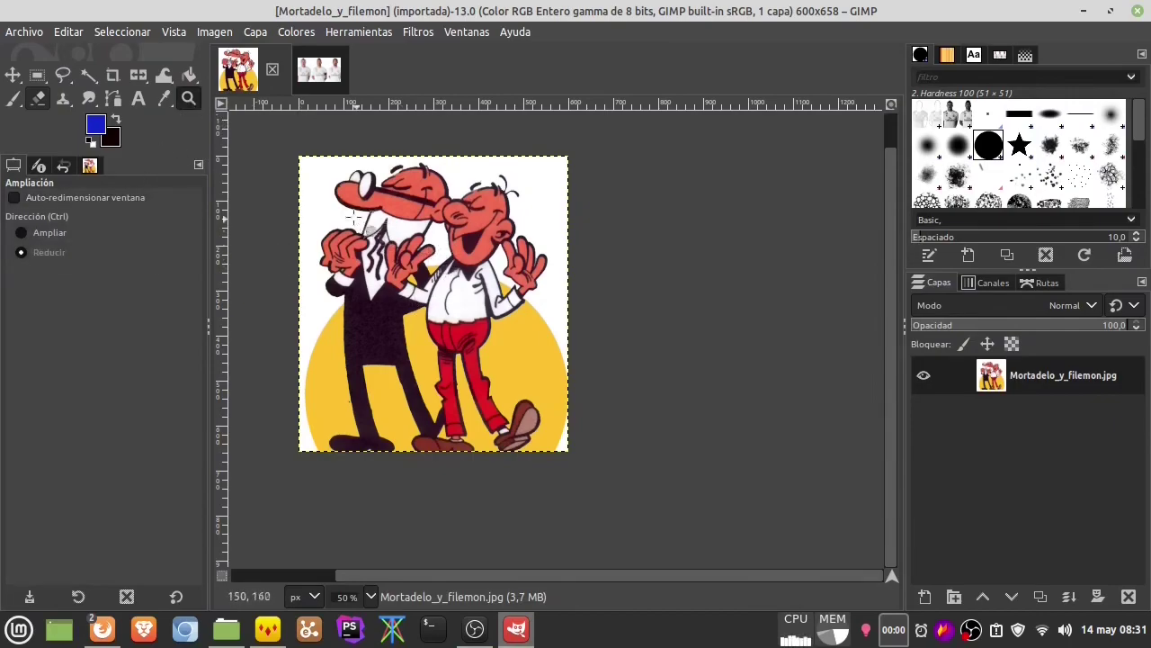
{"action": "left_click", "coordinate": [310, 182]}
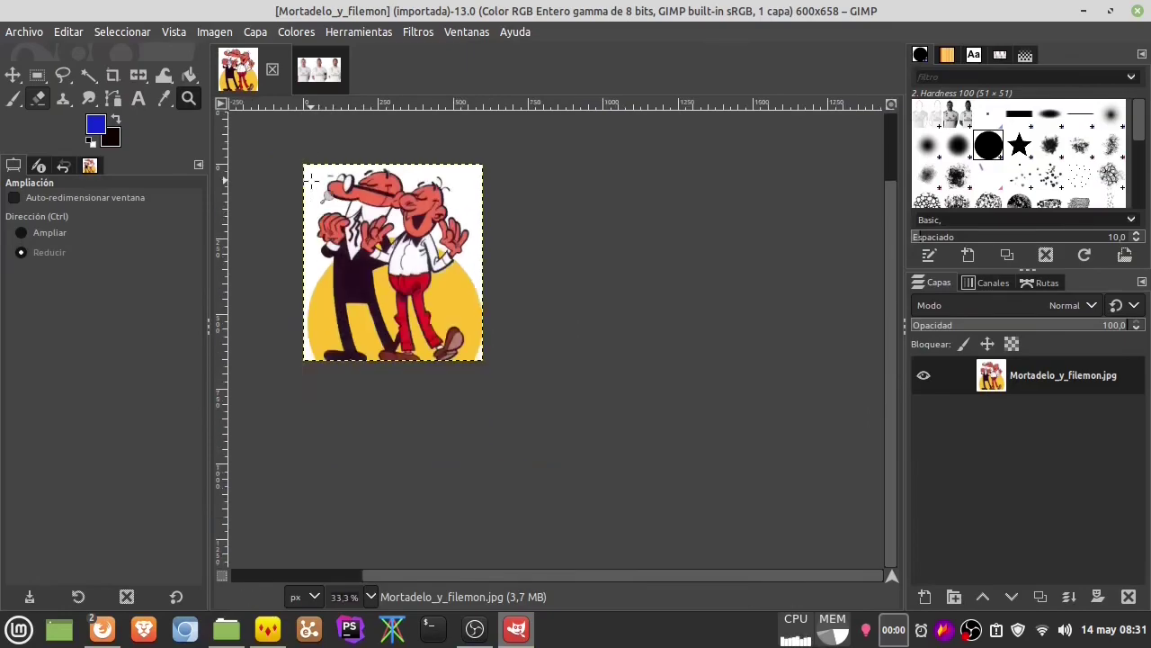
{"action": "left_click", "coordinate": [310, 182]}
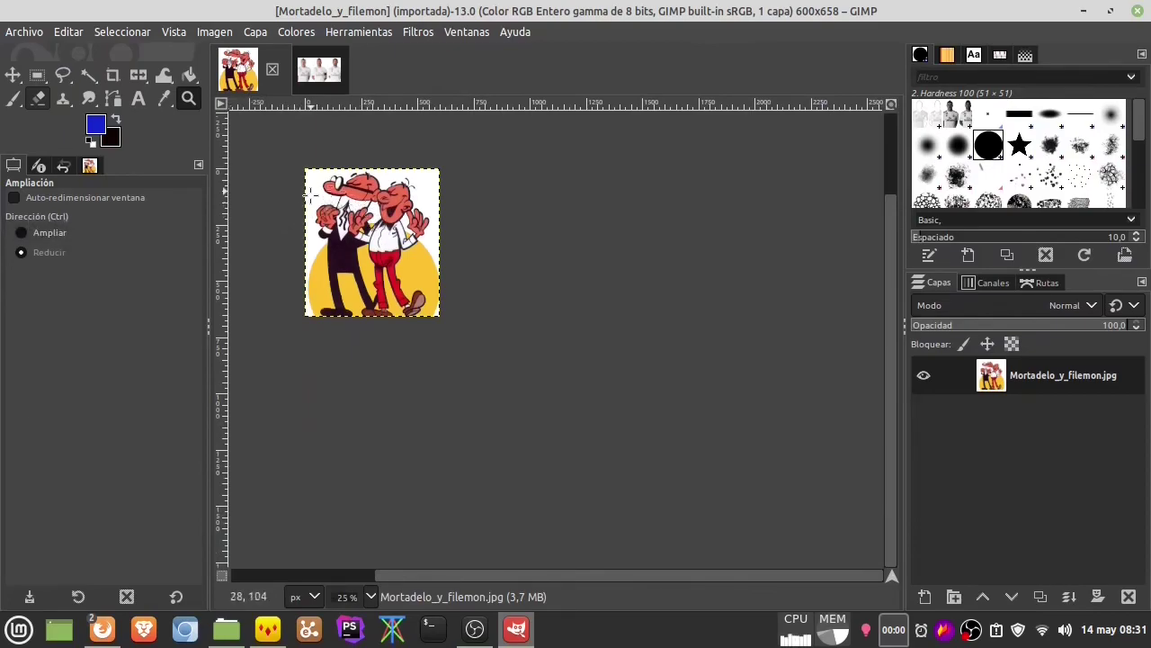
{"action": "key", "text": "ctrl"}
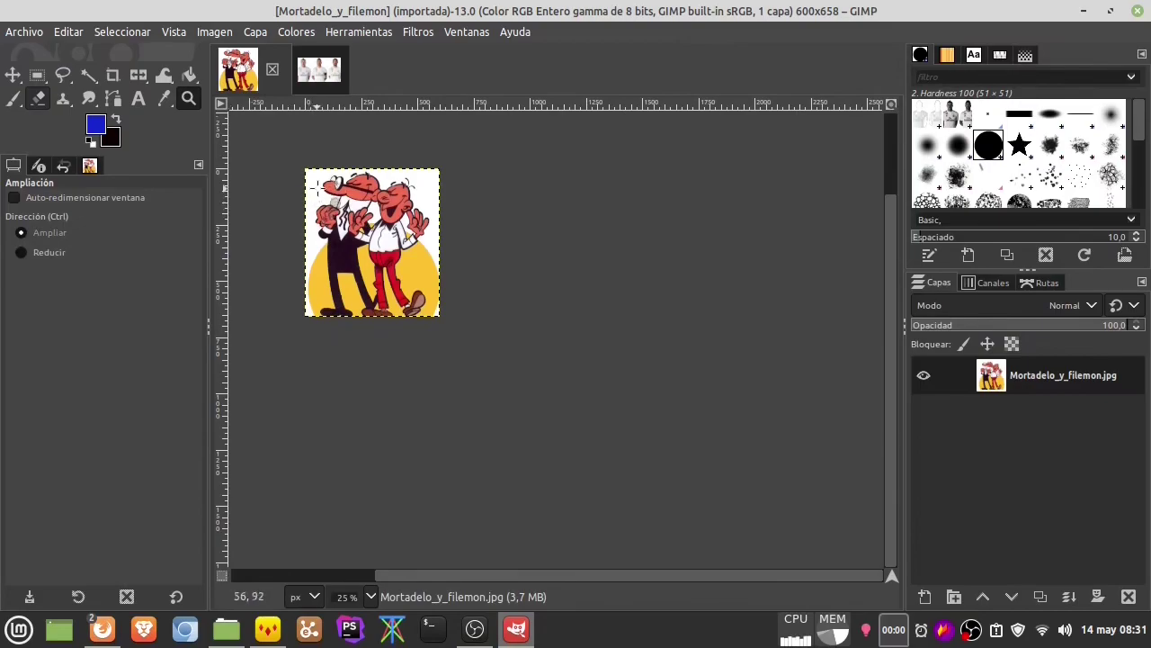
{"action": "left_click", "coordinate": [321, 204]}
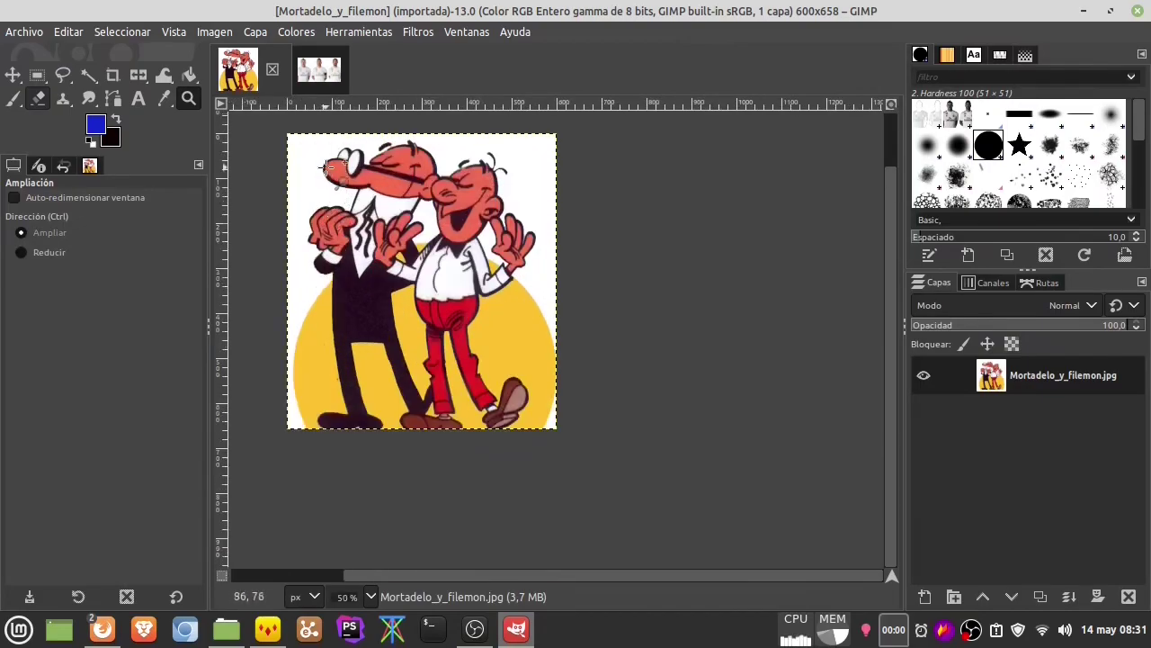
{"action": "left_click", "coordinate": [303, 144]}
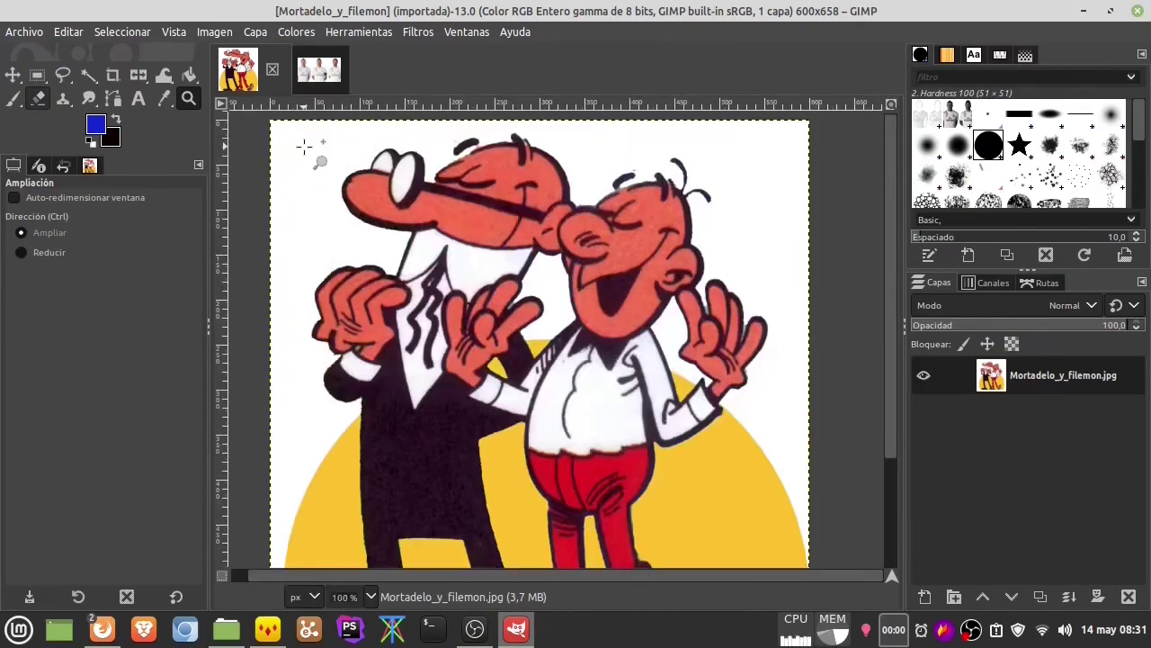
{"action": "left_click", "coordinate": [445, 288], "text": "ctrl"}
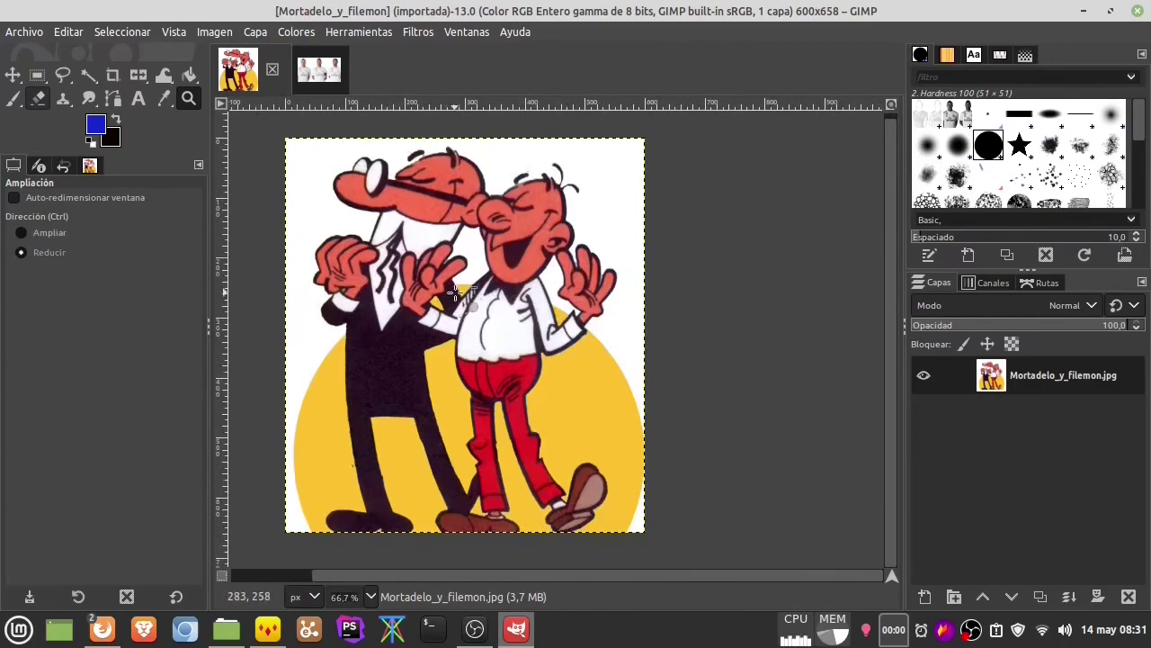
{"action": "mouse_move", "coordinate": [454, 292]}
{"action": "left_mouse_down"}
{"action": "mouse_move", "coordinate": [644, 271]}
{"action": "mouse_move", "coordinate": [564, 325]}
{"action": "left_mouse_up"}
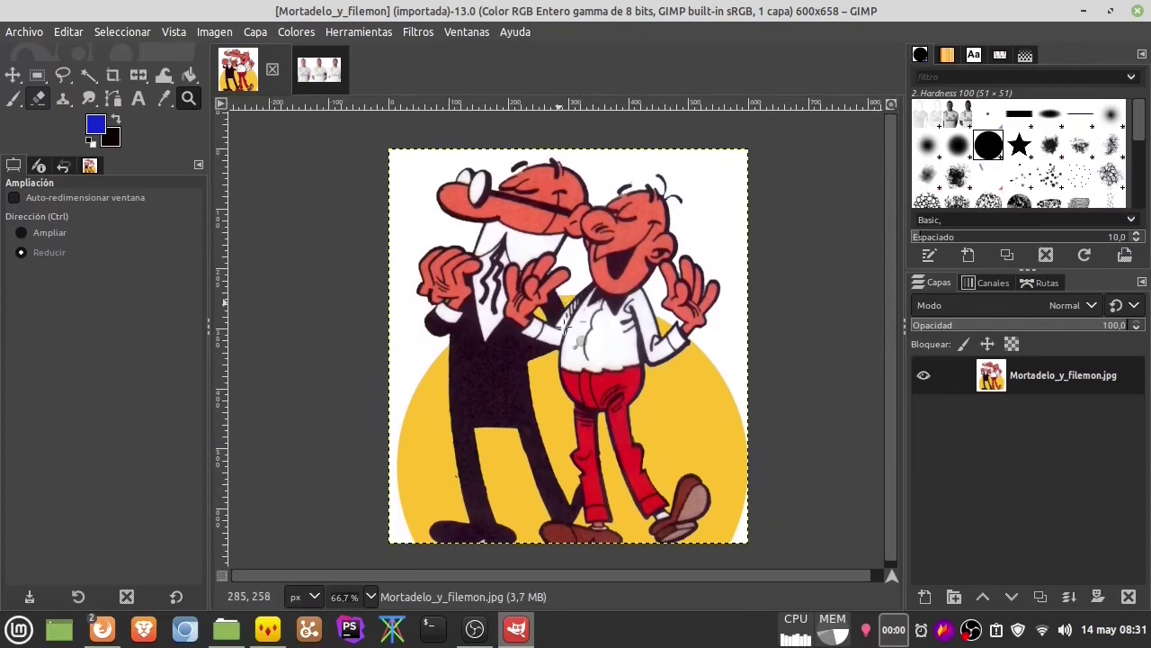
{"action": "left_click_drag", "start_coordinate": [568, 577], "coordinate": [610, 574]}
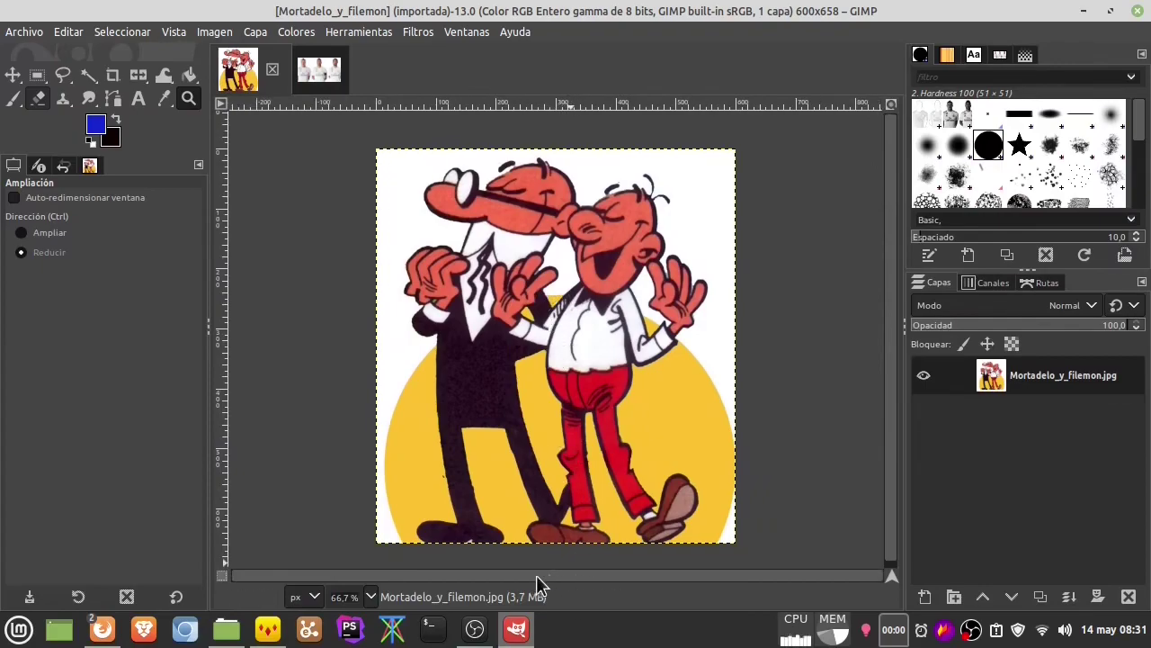
{"action": "left_click_drag", "start_coordinate": [888, 430], "coordinate": [891, 471]}
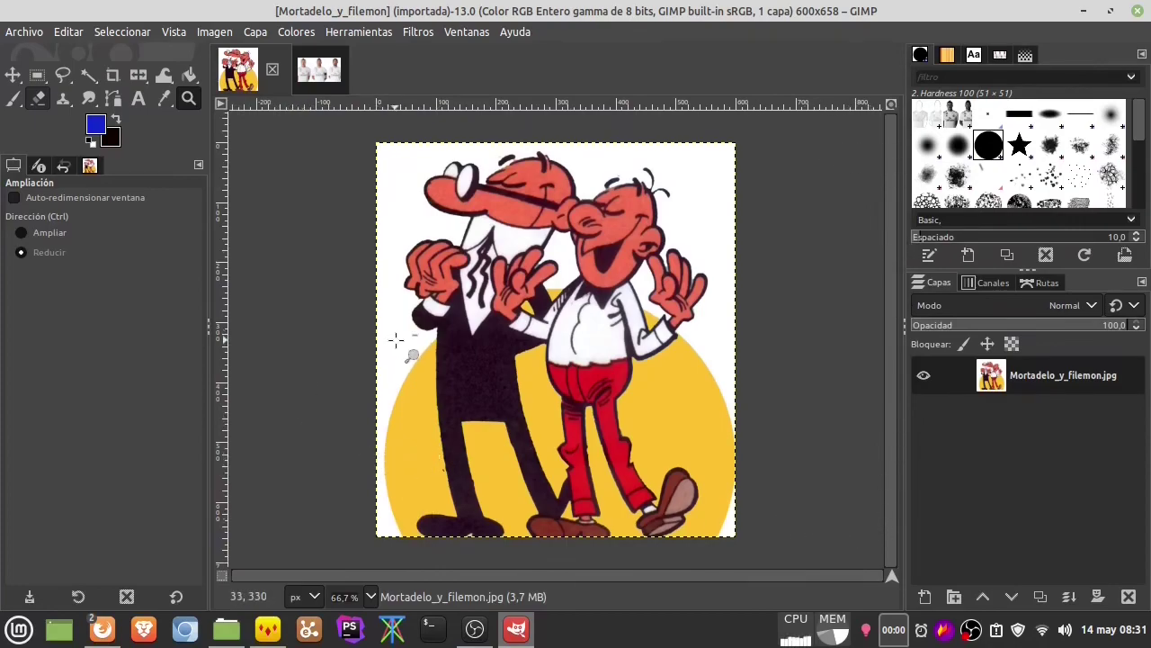
{"action": "key", "text": "ctrl"}
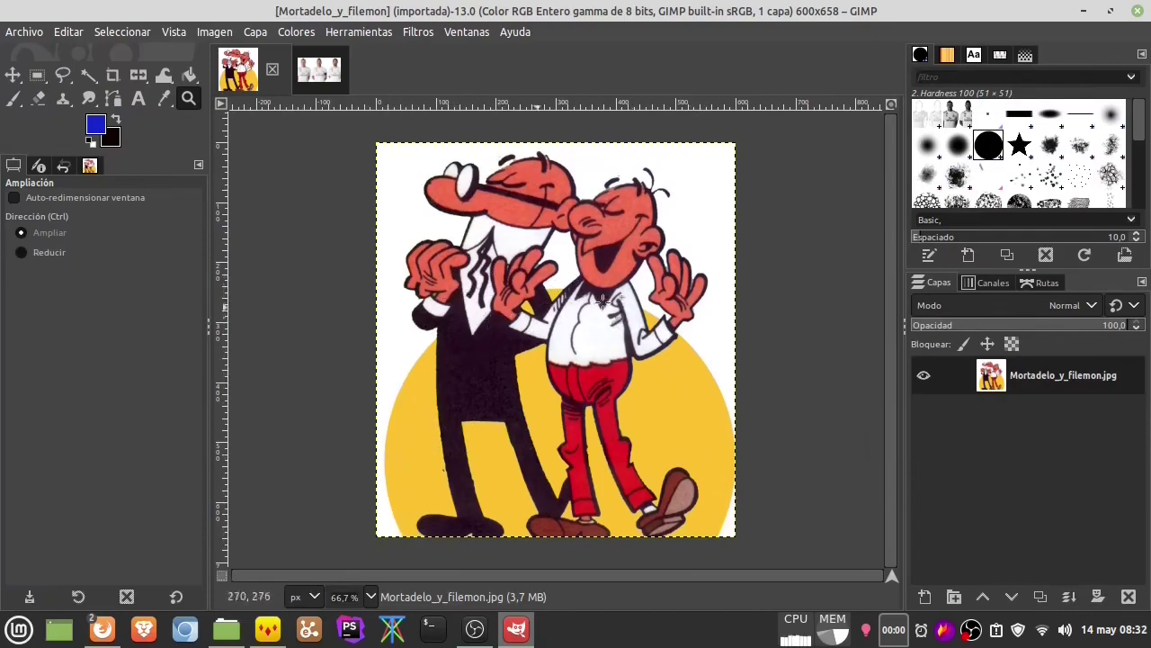
Step: Select the yellow circular background using Select by Color at threshold 32
{"action": "right_click", "coordinate": [96, 85]}
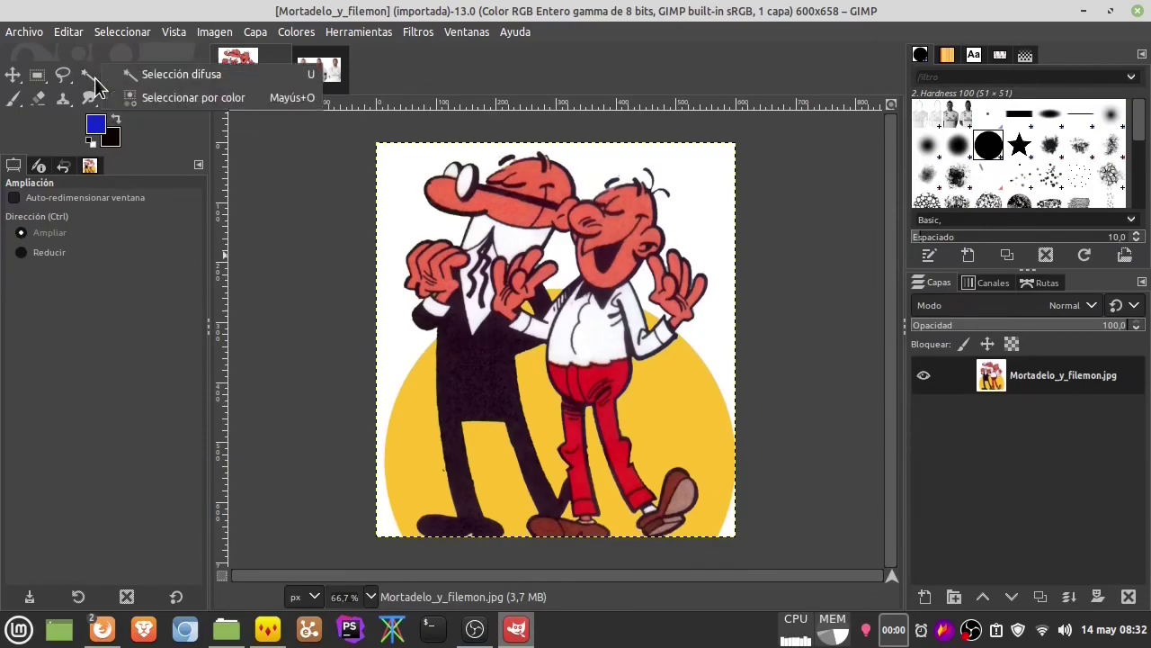
{"action": "left_click", "coordinate": [97, 85]}
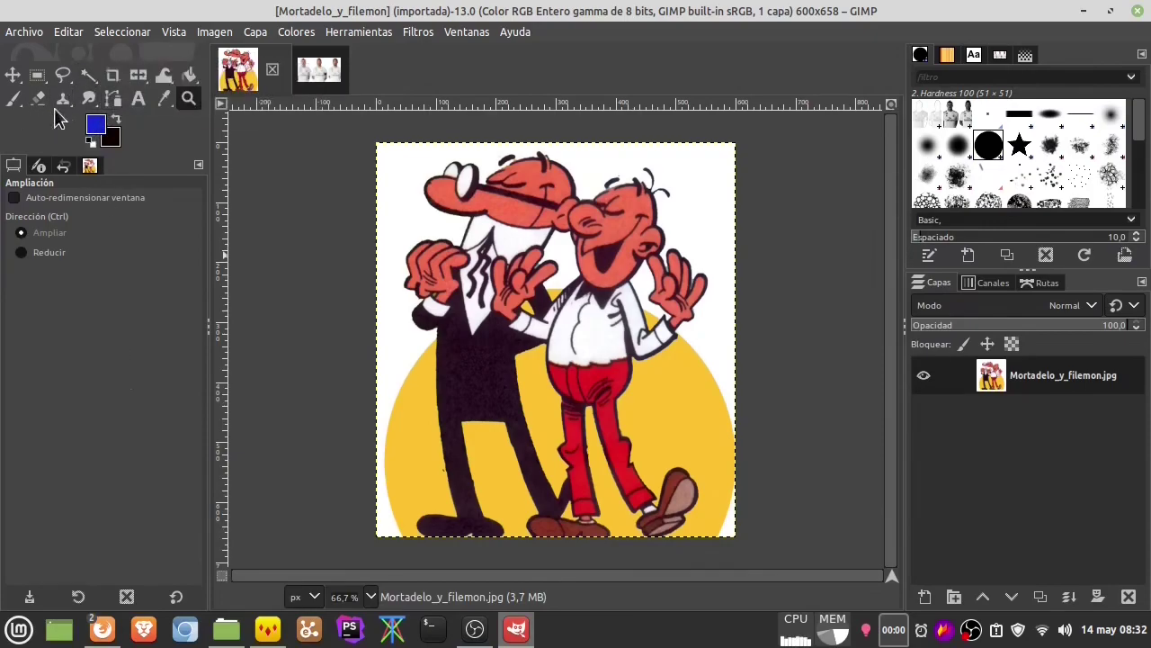
{"action": "right_click", "coordinate": [92, 83]}
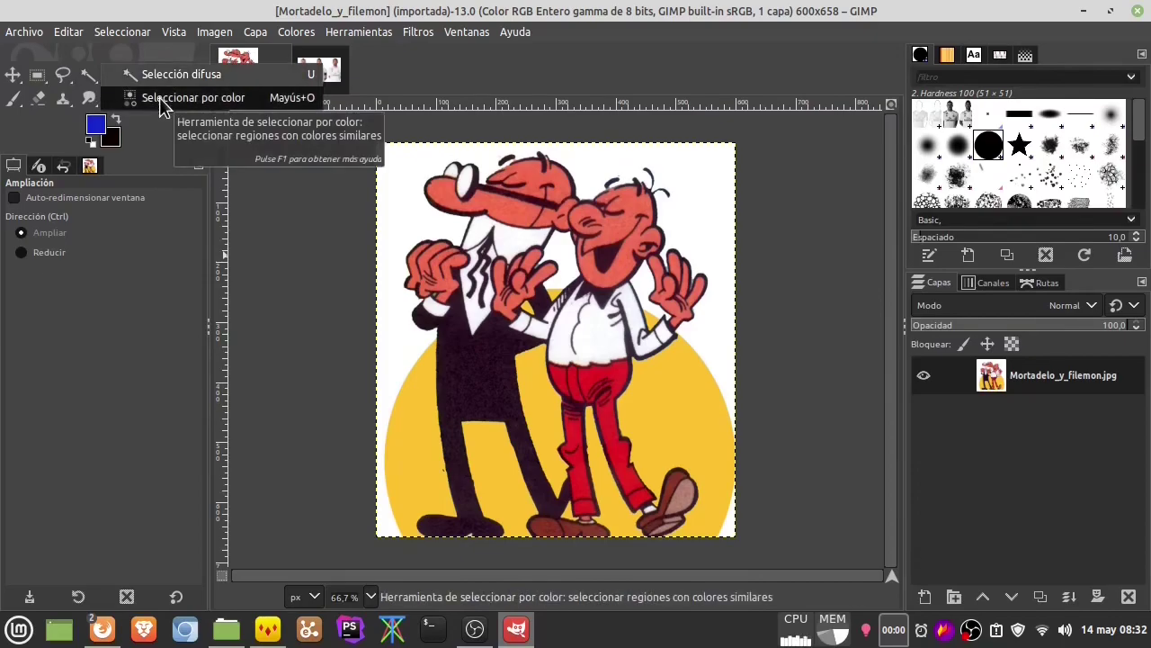
{"action": "left_click", "coordinate": [159, 97]}
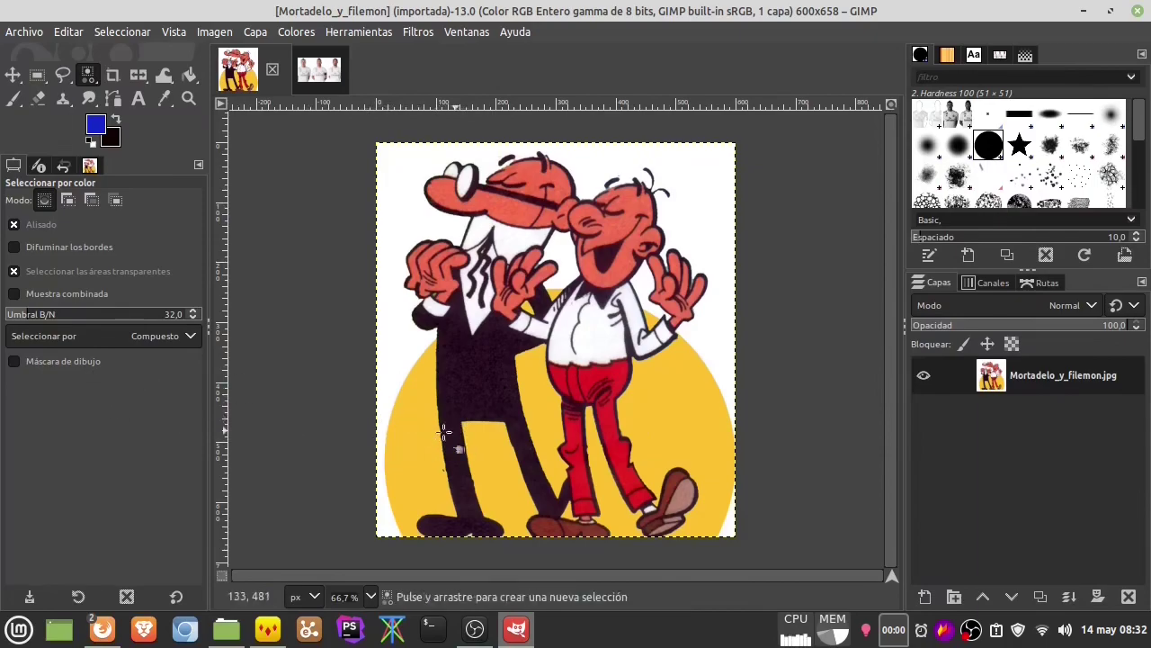
{"action": "left_click", "coordinate": [408, 436]}
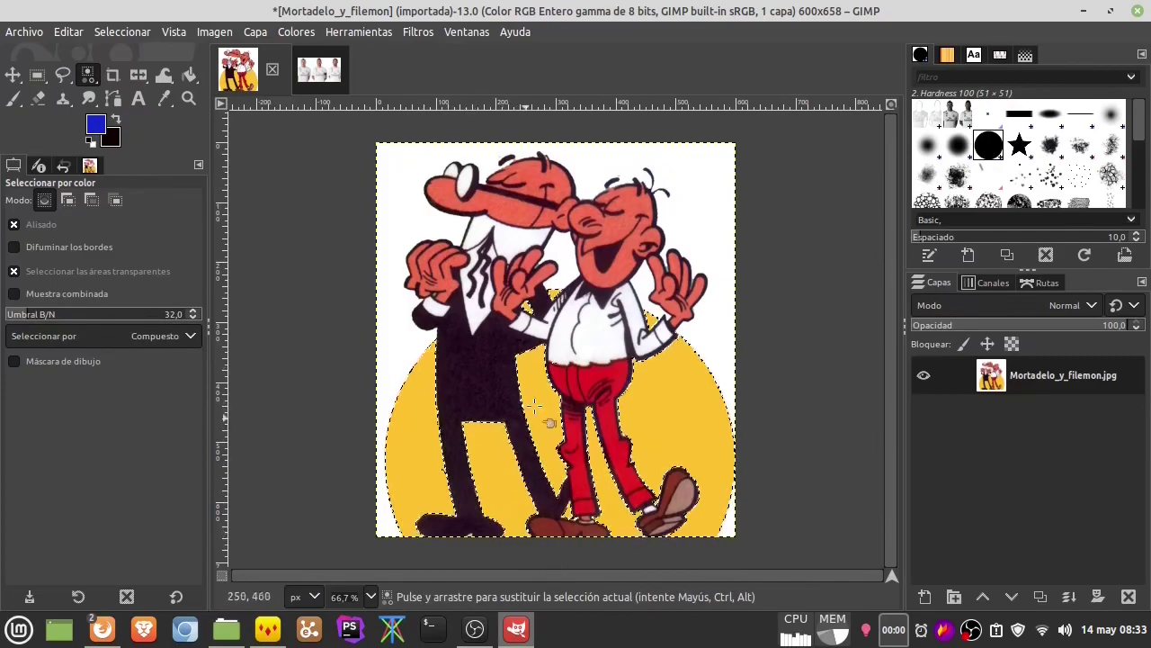
Step: Bucket-fill the selected yellow circle with a dark blue foreground colour
{"action": "left_click", "coordinate": [190, 76]}
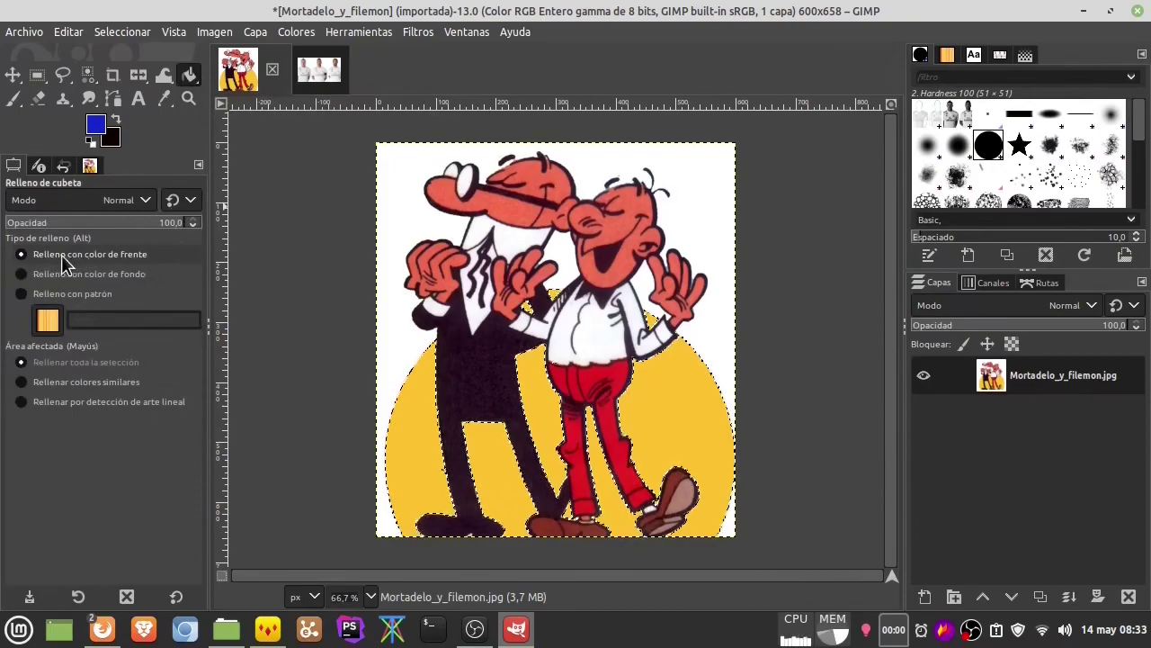
{"action": "left_click", "coordinate": [97, 126]}
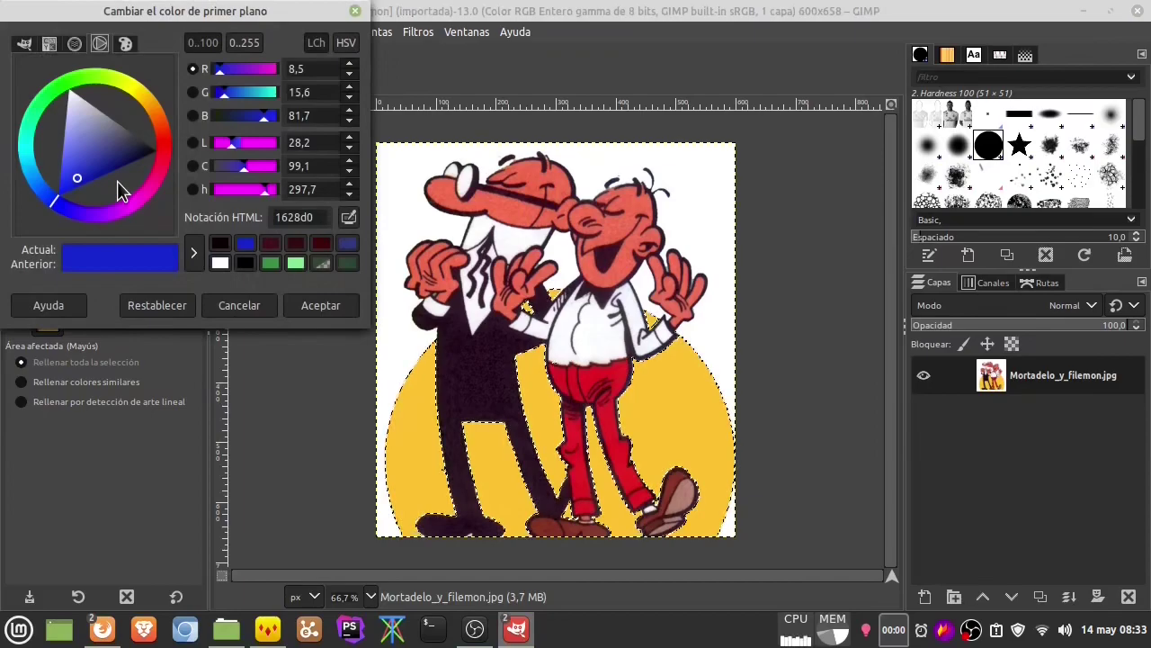
{"action": "left_click", "coordinate": [92, 174]}
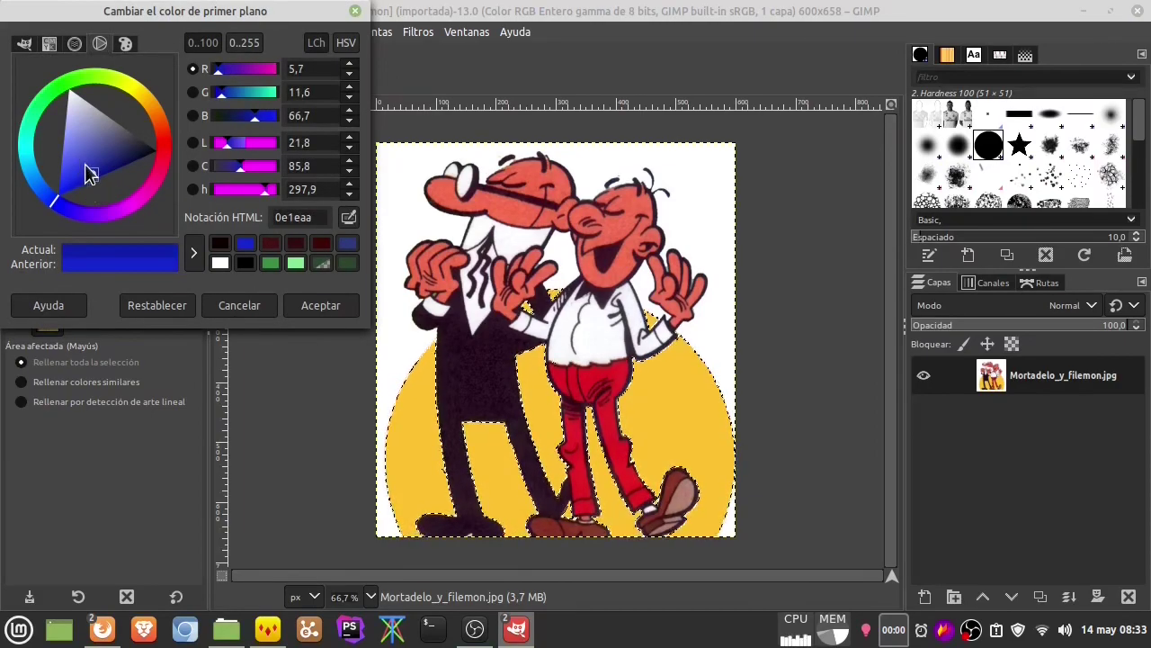
{"action": "left_click", "coordinate": [83, 165]}
{"action": "left_click", "coordinate": [321, 305]}
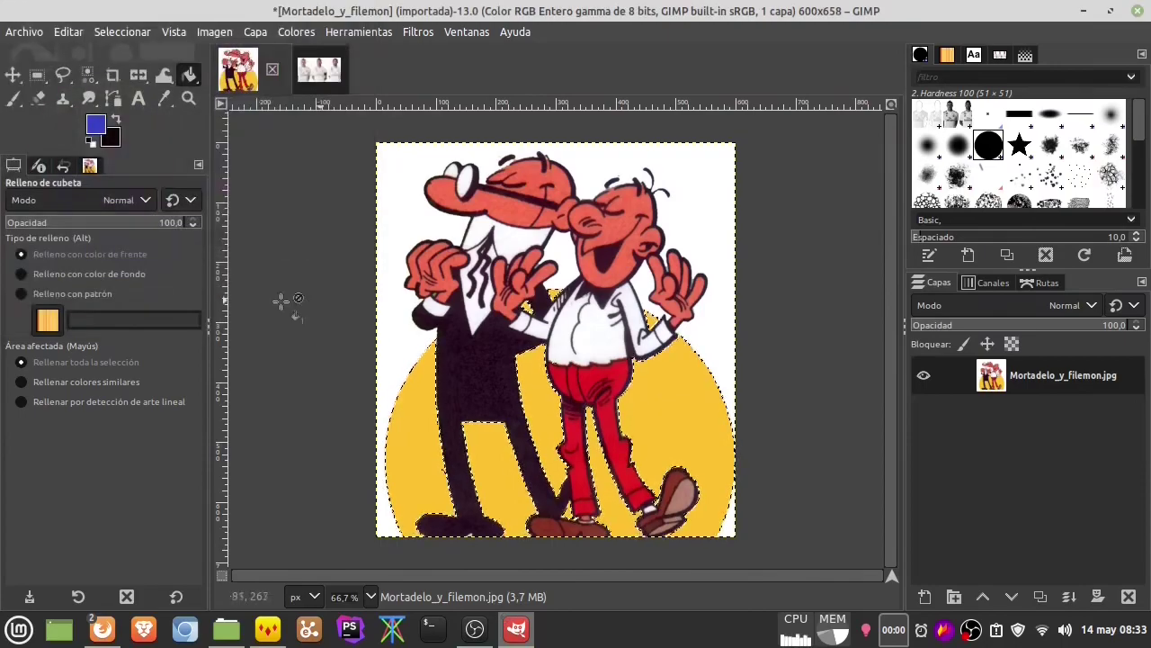
{"action": "left_click", "coordinate": [408, 432]}
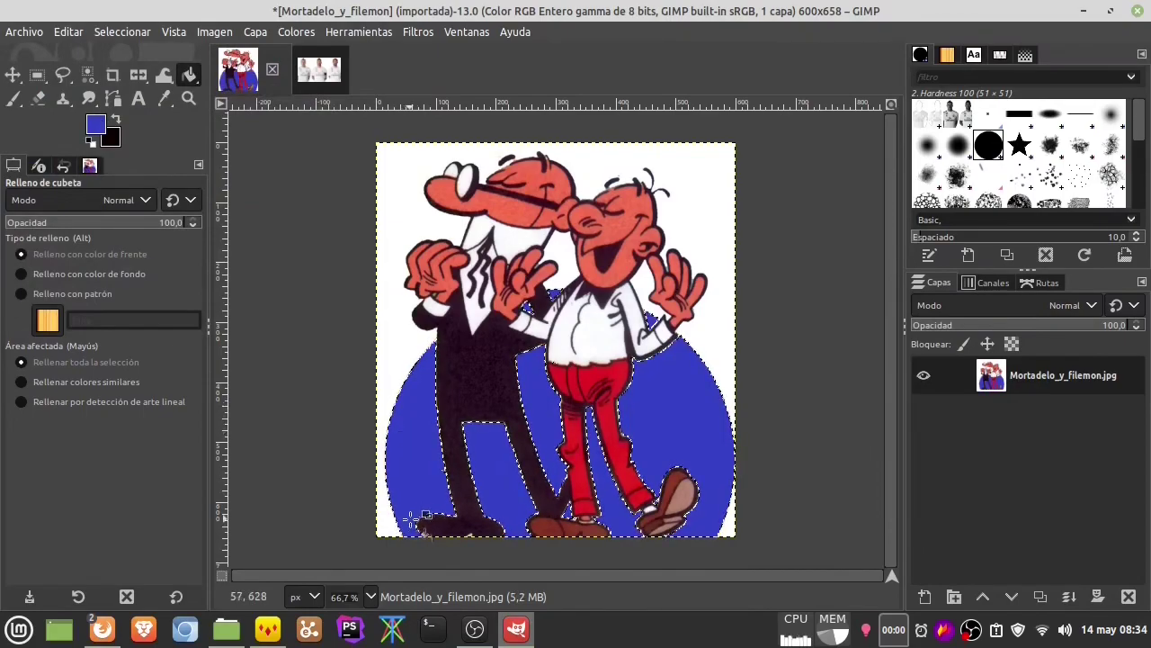
{"action": "left_click", "coordinate": [121, 33]}
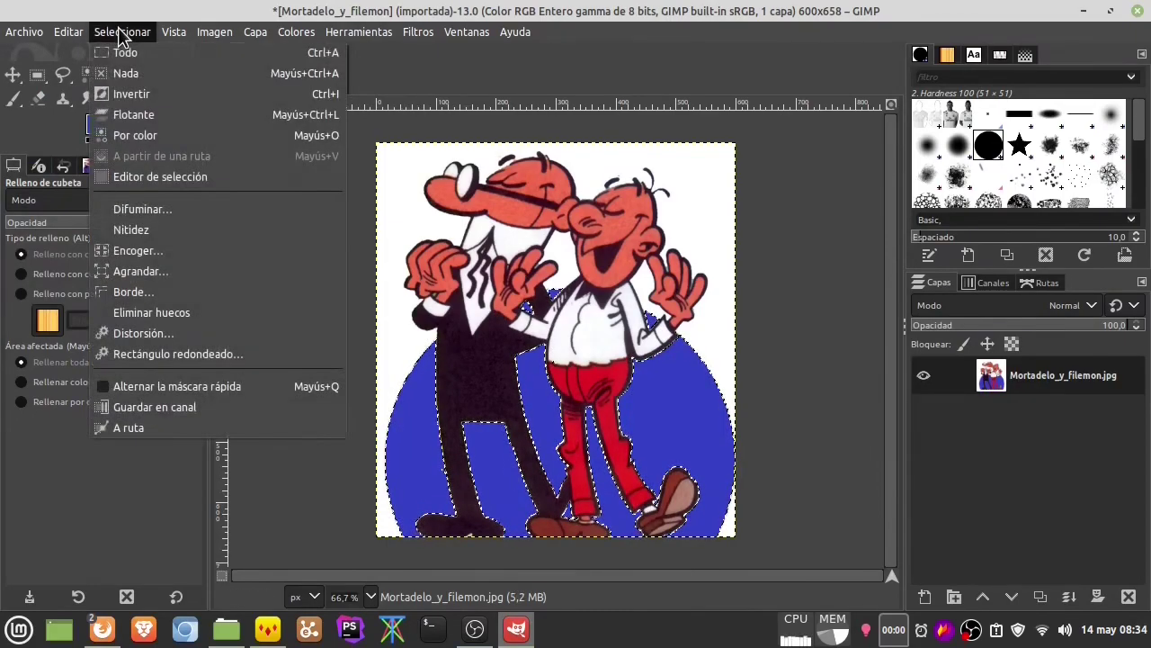
Step: Clear the old selection and select the red trousers by colour at threshold 37.2
{"action": "left_click", "coordinate": [131, 74]}
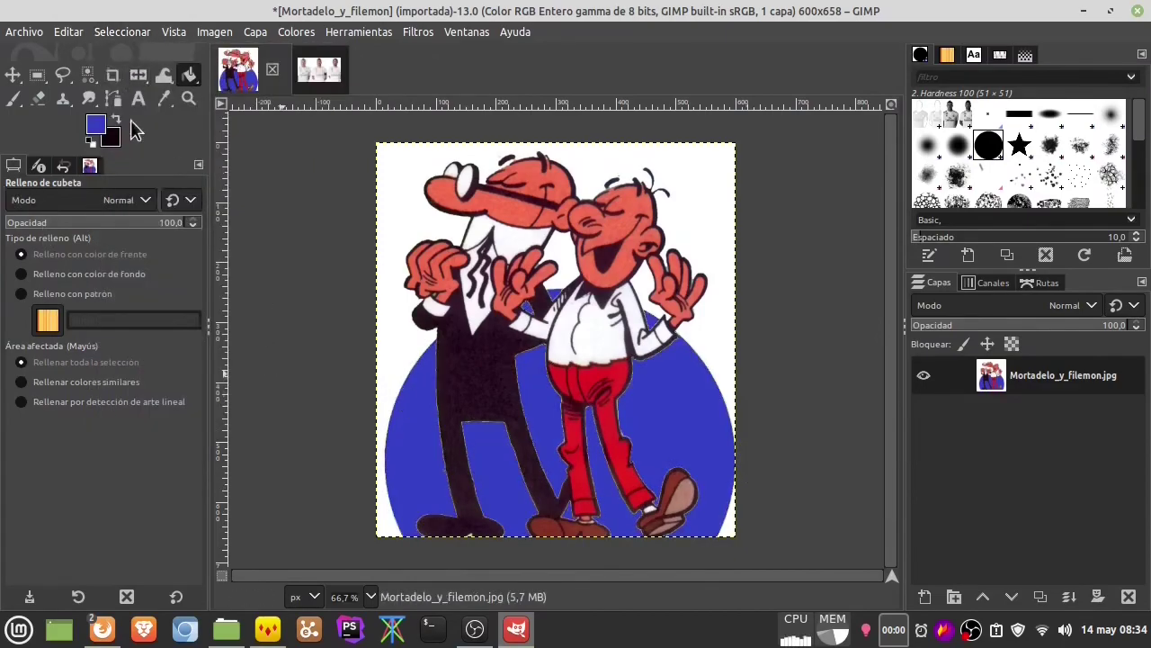
{"action": "left_click", "coordinate": [87, 75]}
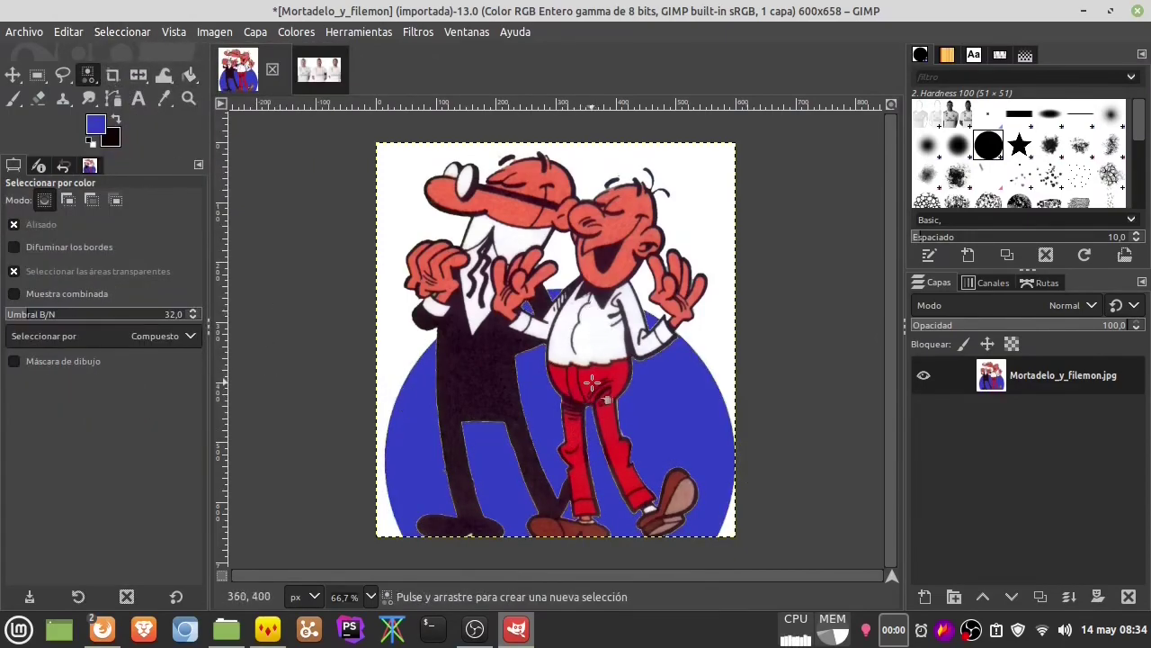
{"action": "left_click", "coordinate": [590, 376]}
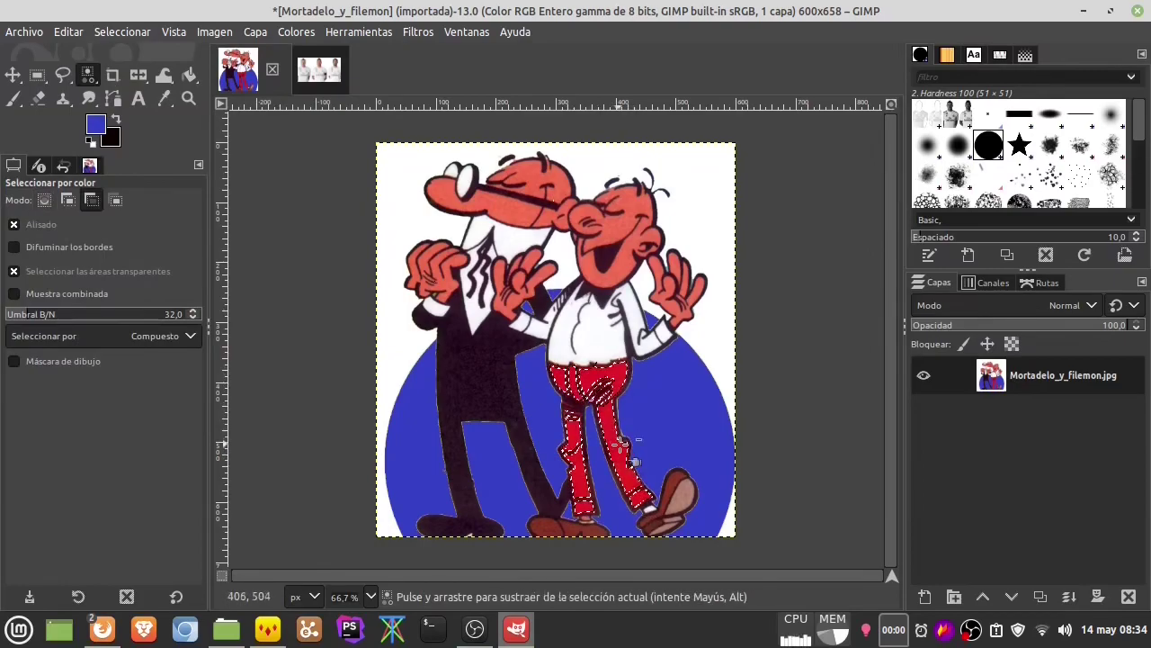
{"action": "scroll", "coordinate": [619, 459], "scroll_direction": "up", "scroll_amount": 1, "text": "ctrl"}
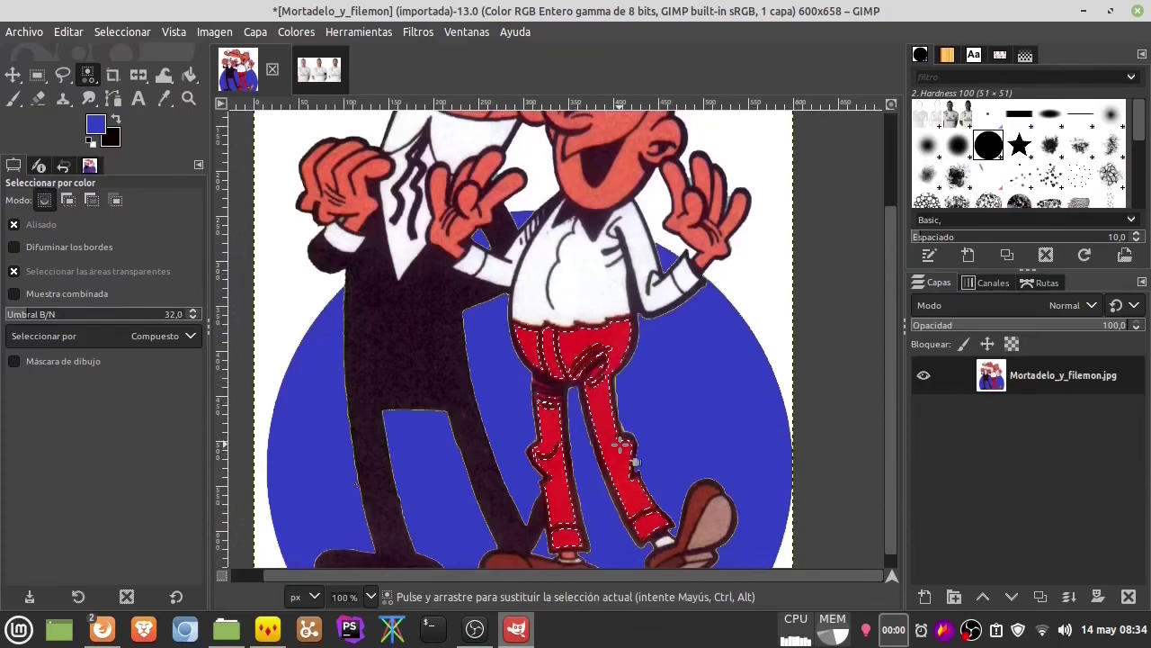
{"action": "scroll", "coordinate": [620, 444], "scroll_direction": "down", "scroll_amount": 1, "text": "ctrl"}
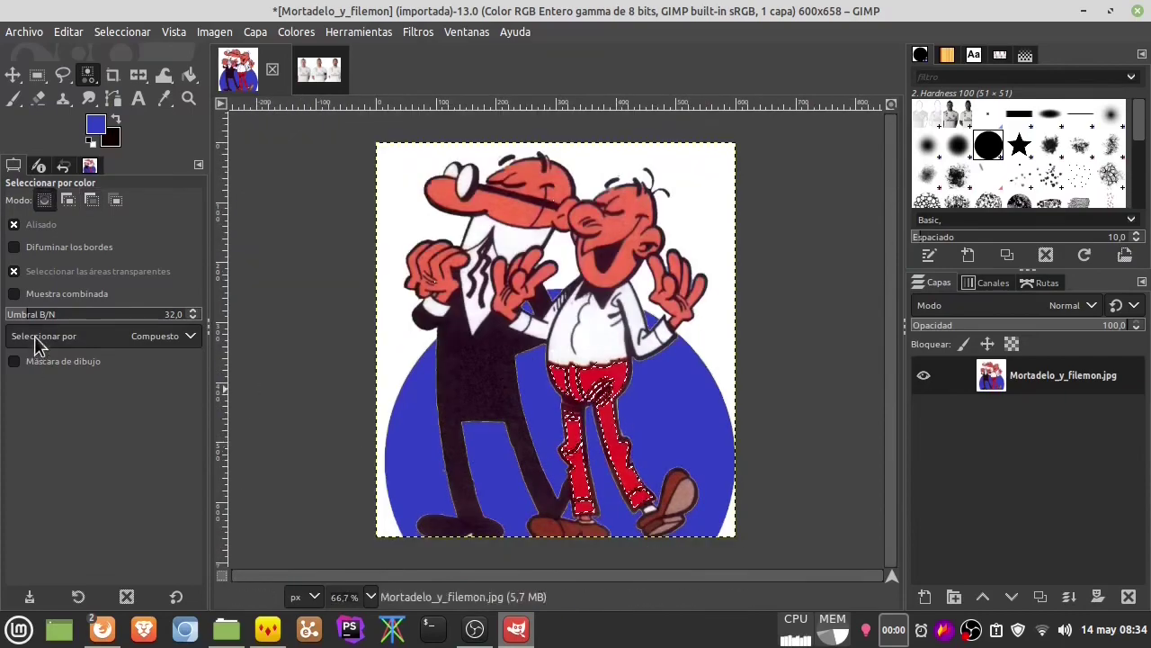
{"action": "left_click_drag", "start_coordinate": [580, 368], "coordinate": [584, 369]}
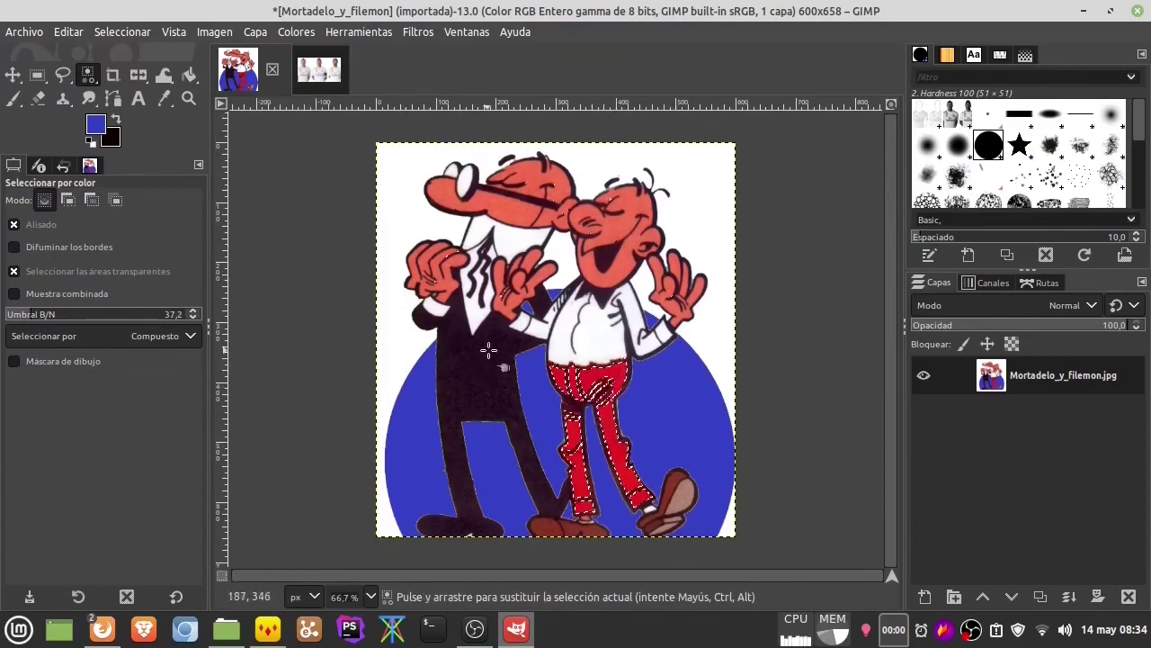
Step: Set the foreground colour to a saturated orange
{"action": "left_click", "coordinate": [97, 125]}
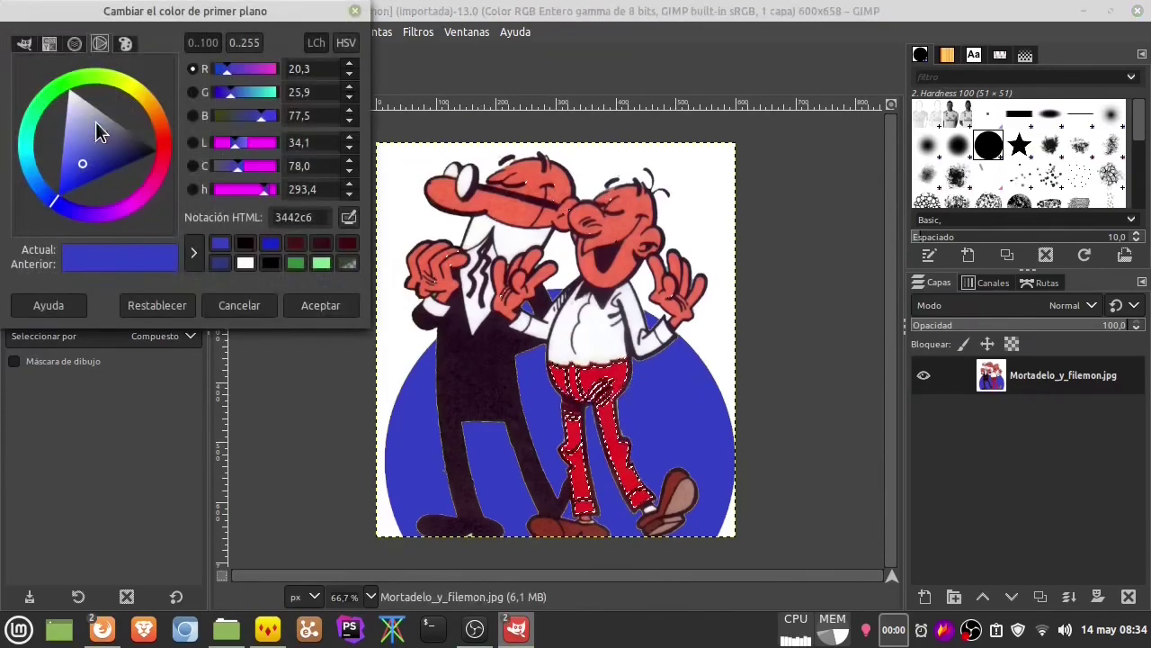
{"action": "left_click", "coordinate": [151, 106]}
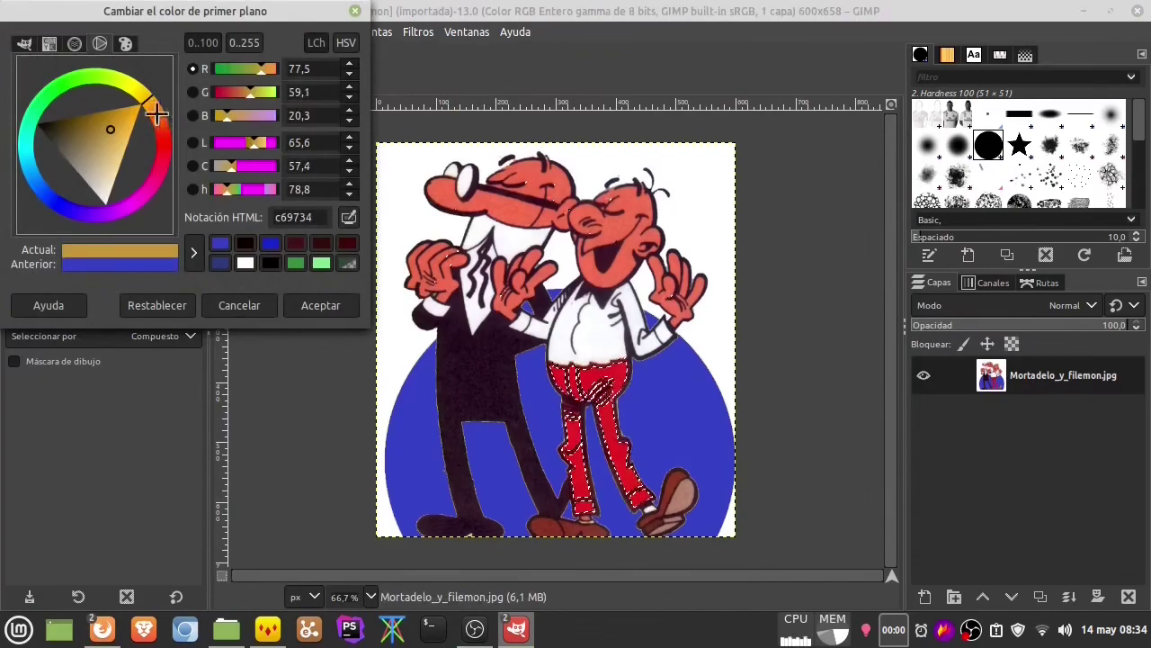
{"action": "mouse_move", "coordinate": [151, 106]}
{"action": "left_mouse_down"}
{"action": "mouse_move", "coordinate": [164, 135]}
{"action": "mouse_move", "coordinate": [139, 126]}
{"action": "mouse_move", "coordinate": [153, 162]}
{"action": "left_mouse_up"}
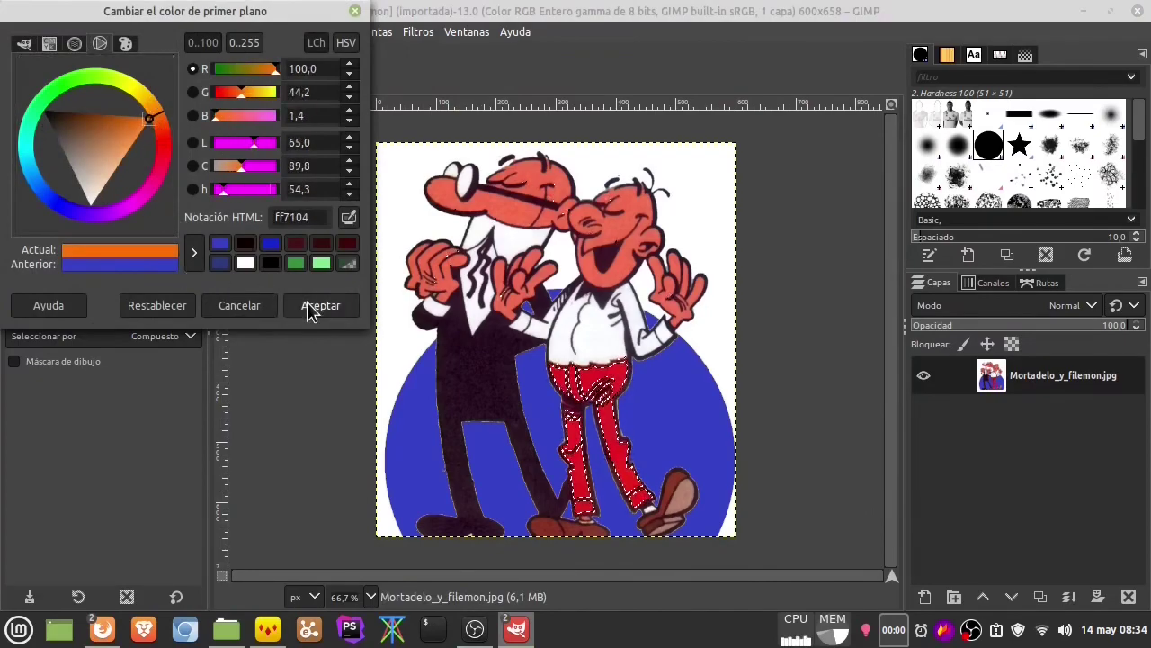
{"action": "left_click", "coordinate": [321, 306]}
Step: Bucket-fill the trousers with orange, then deselect with Seleccionar > Nada
{"action": "left_click", "coordinate": [190, 76]}
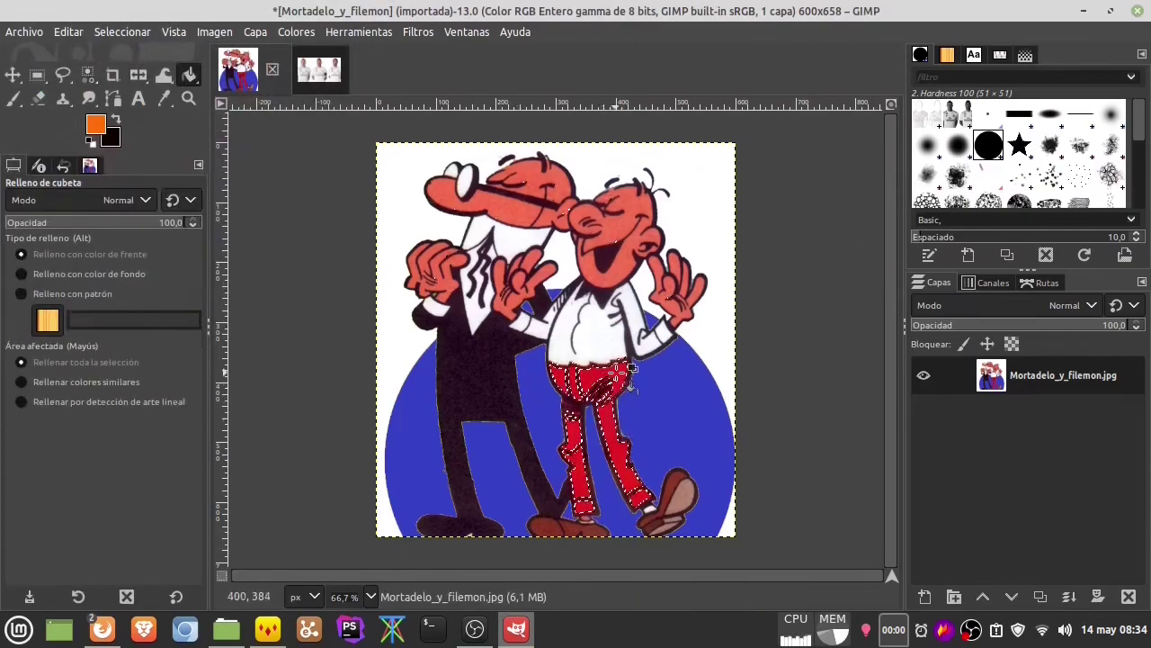
{"action": "scroll", "coordinate": [611, 386], "scroll_direction": "up", "scroll_amount": 3}
{"action": "scroll", "coordinate": [585, 488], "scroll_direction": "up", "scroll_amount": 1}
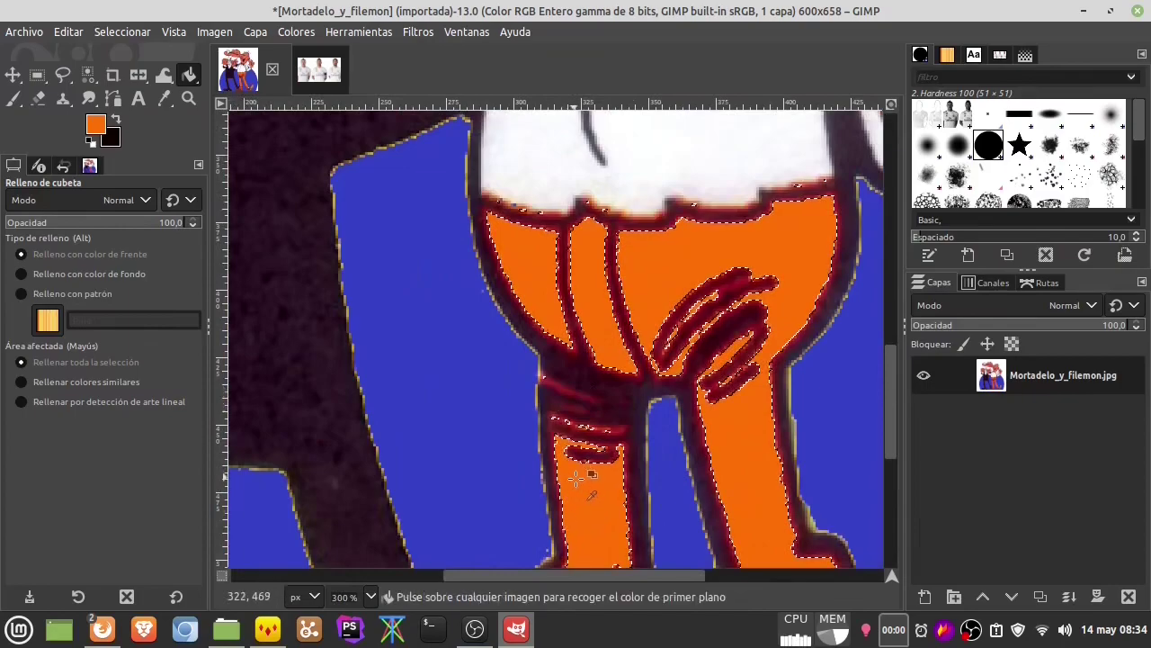
{"action": "scroll", "coordinate": [580, 474], "scroll_direction": "down", "scroll_amount": 4}
{"action": "scroll", "coordinate": [582, 469], "scroll_direction": "down", "scroll_amount": 1}
{"action": "left_click", "coordinate": [569, 467]}
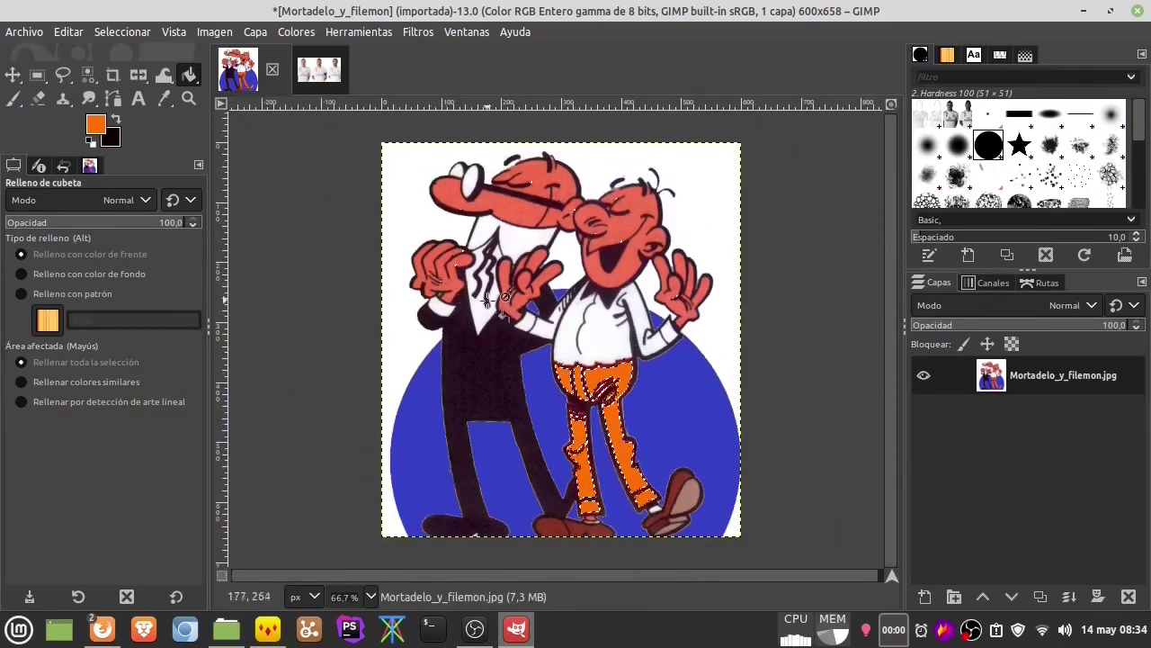
{"action": "left_click", "coordinate": [117, 32]}
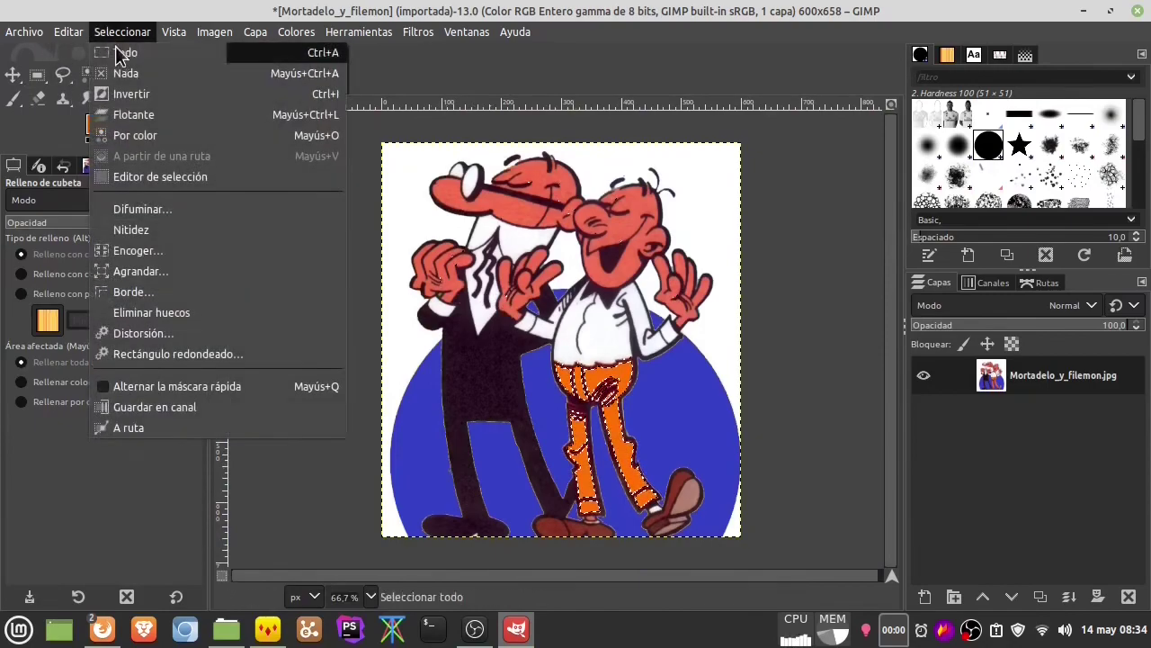
{"action": "left_click", "coordinate": [121, 73]}
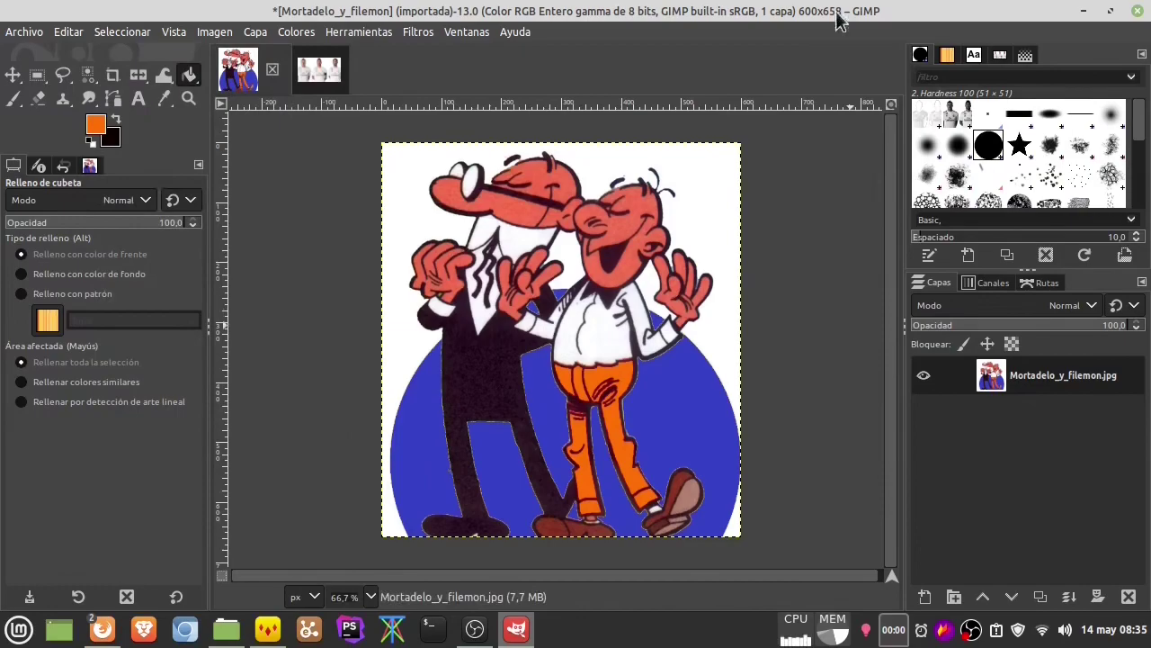
Step: Flip the cartoon horizontally, then try a vertical flip and reverse it upright
{"action": "right_click", "coordinate": [139, 75]}
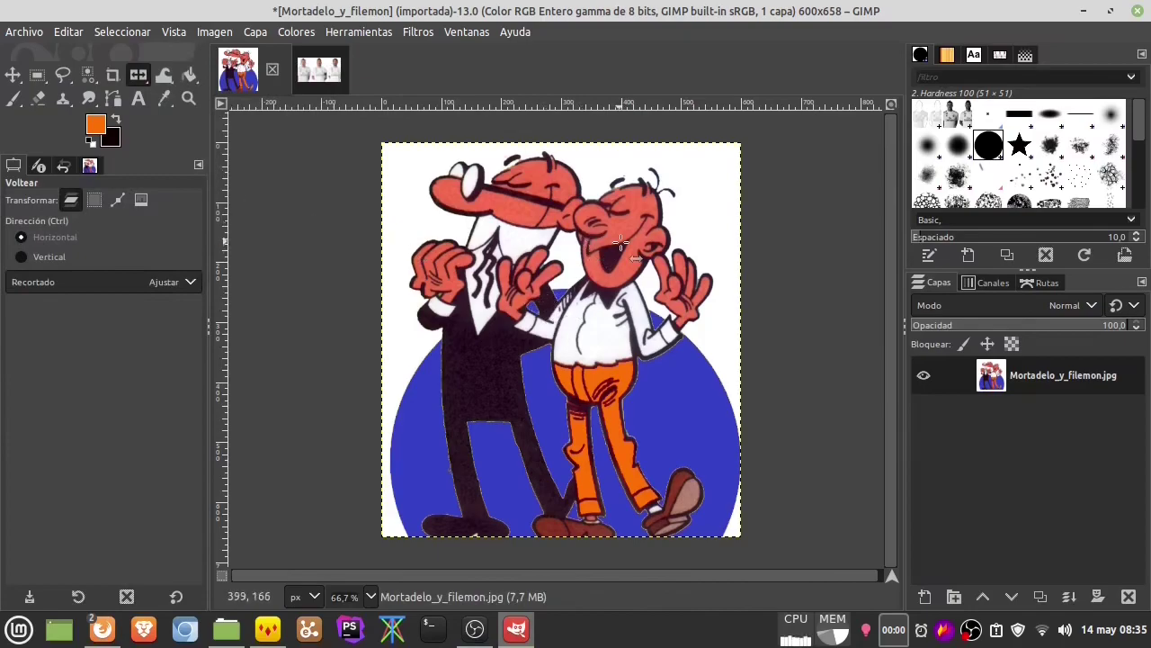
{"action": "left_click", "coordinate": [517, 334]}
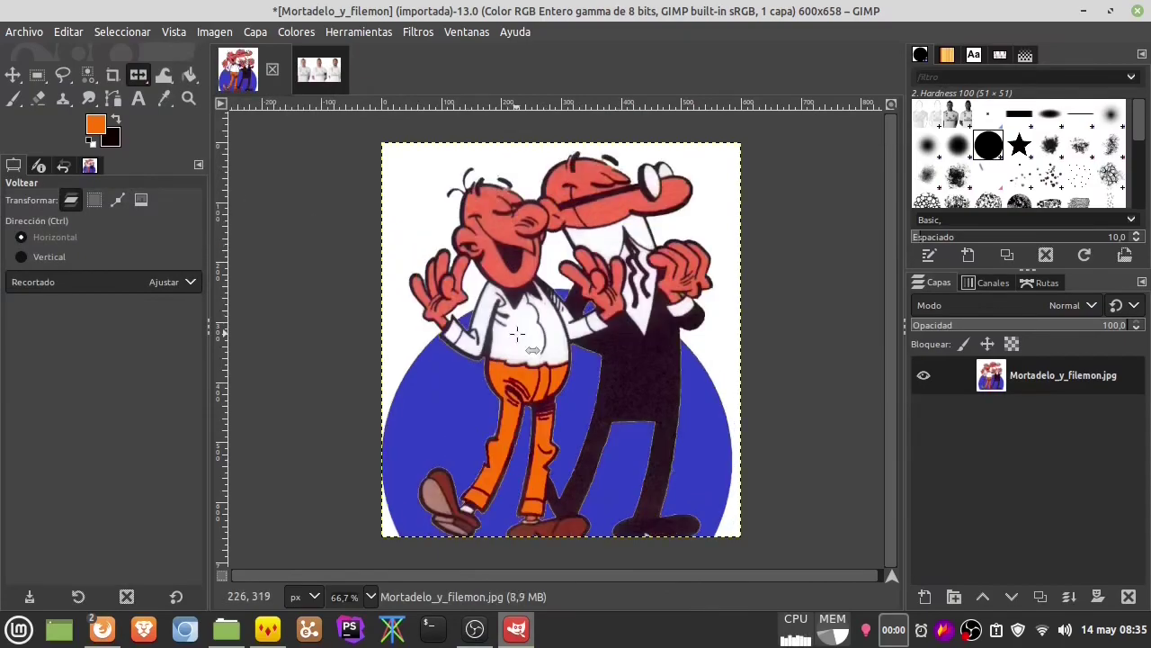
{"action": "left_click", "coordinate": [60, 256]}
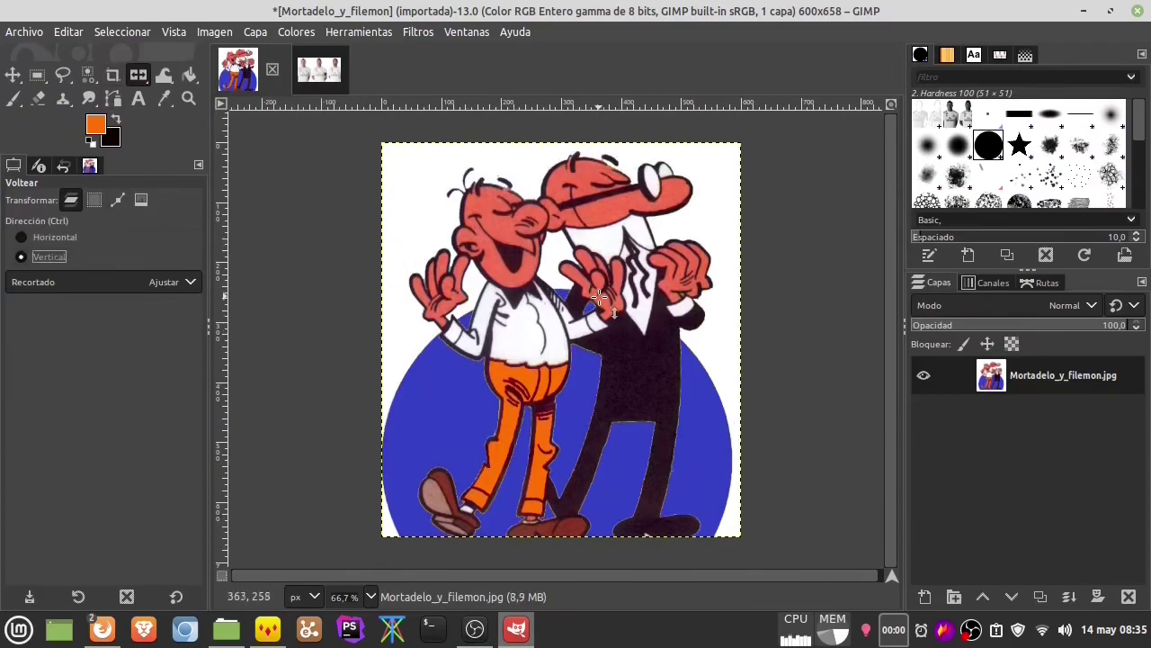
{"action": "left_click", "coordinate": [580, 306]}
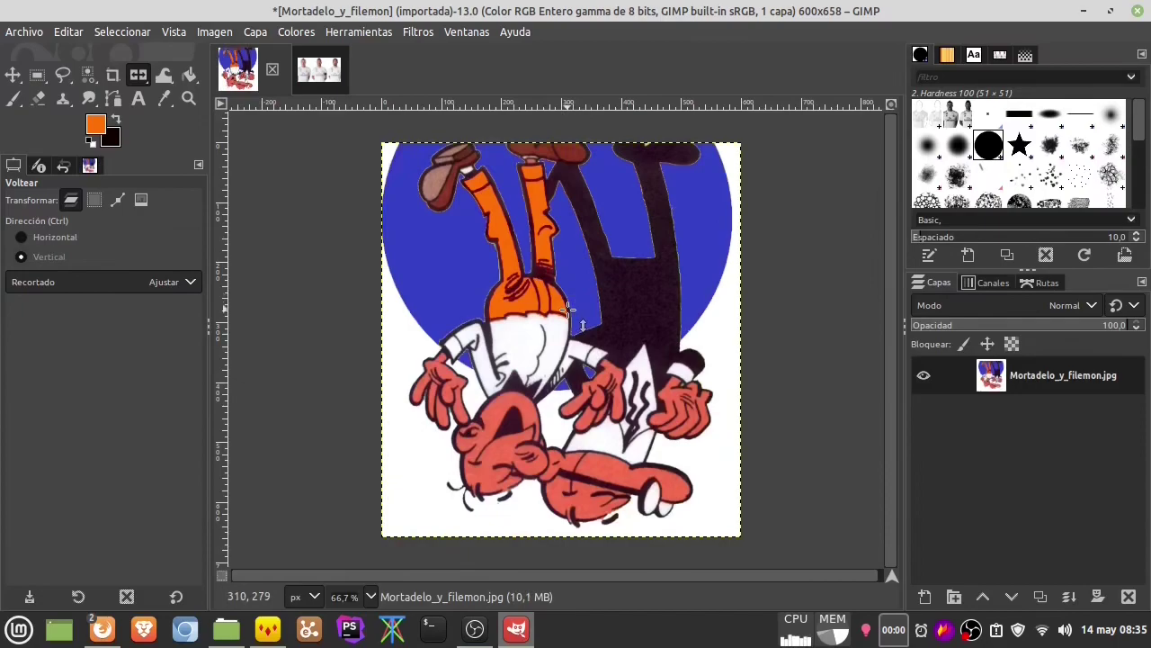
{"action": "left_click", "coordinate": [569, 309]}
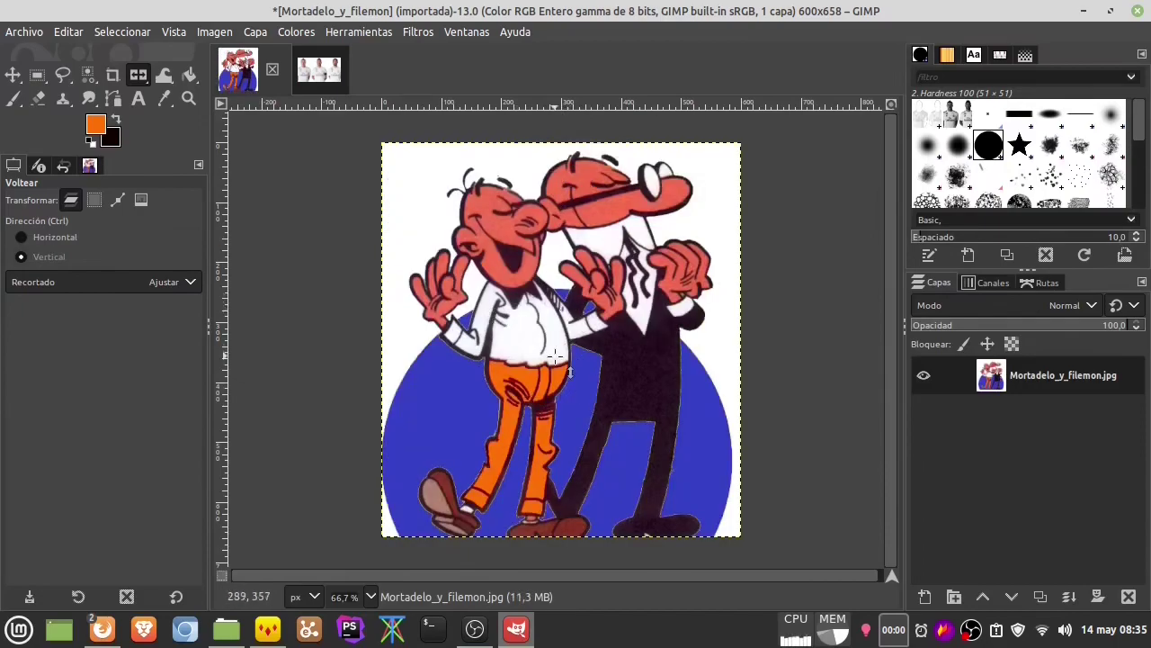
{"action": "left_click_drag", "start_coordinate": [140, 75], "coordinate": [205, 128]}
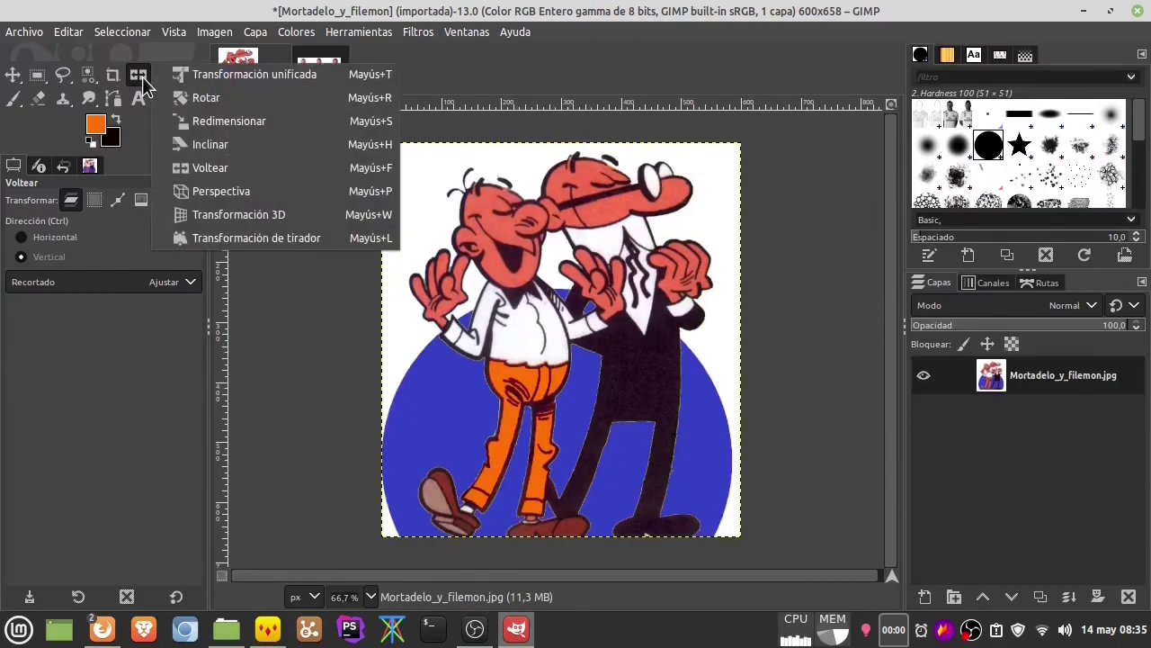
{"action": "left_click", "coordinate": [433, 235]}
{"action": "mouse_move", "coordinate": [384, 145]}
{"action": "left_mouse_down"}
{"action": "mouse_move", "coordinate": [469, 277]}
{"action": "mouse_move", "coordinate": [367, 149]}
{"action": "left_mouse_up"}
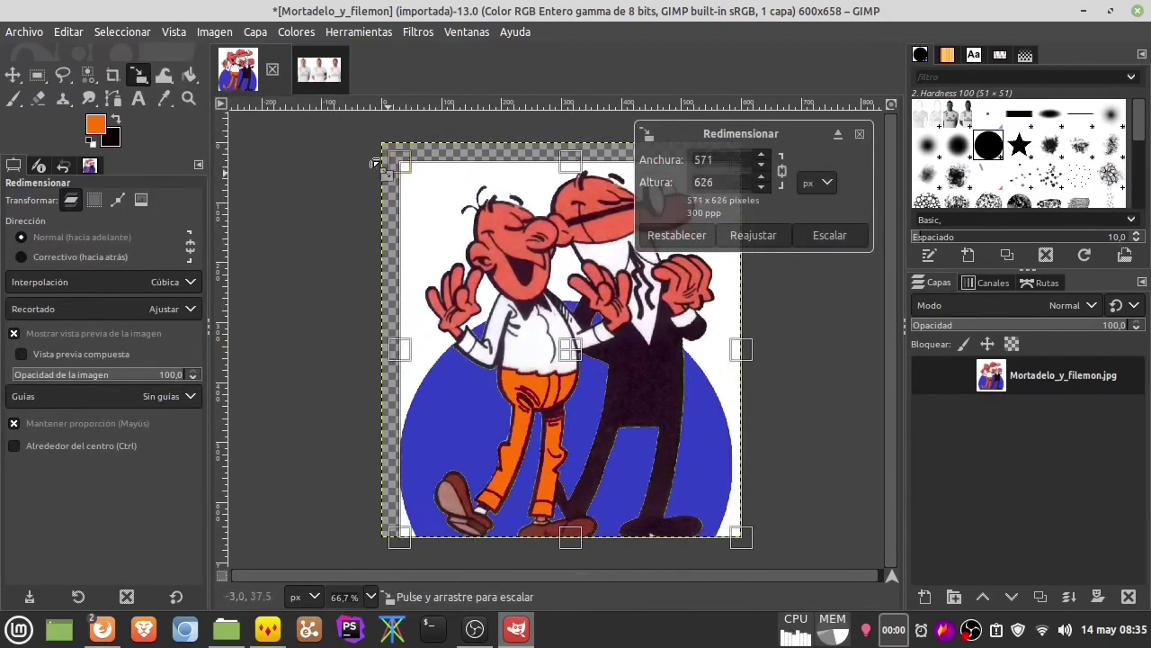
{"action": "left_click_drag", "start_coordinate": [386, 378], "coordinate": [385, 376]}
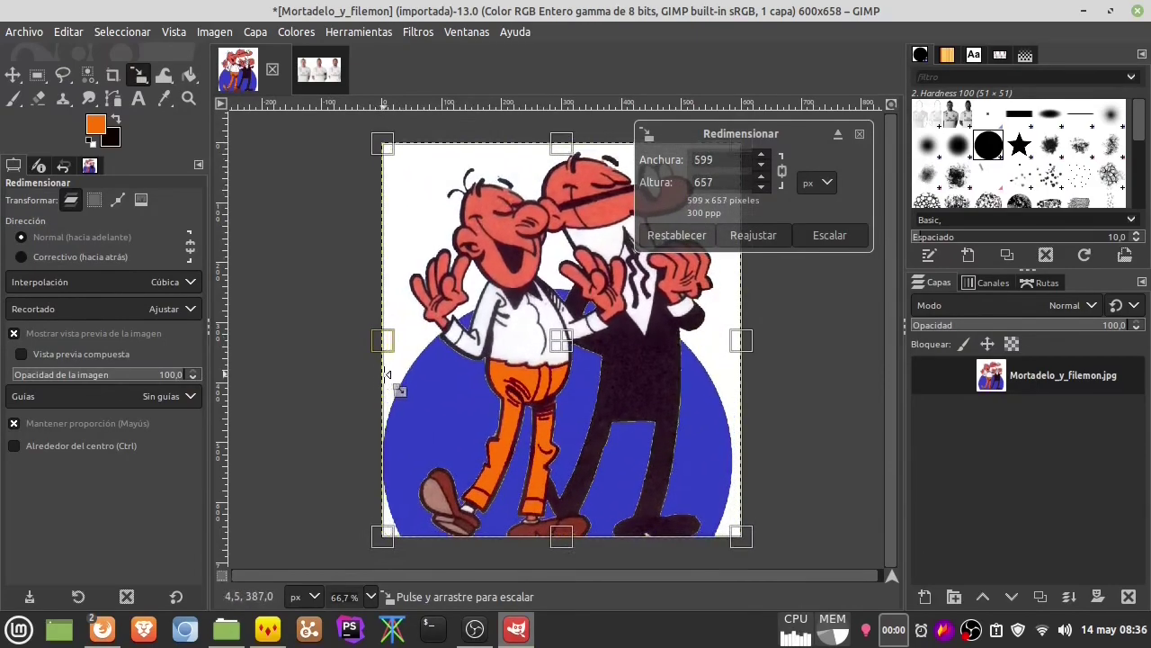
{"action": "left_click_drag", "start_coordinate": [385, 376], "coordinate": [382, 377]}
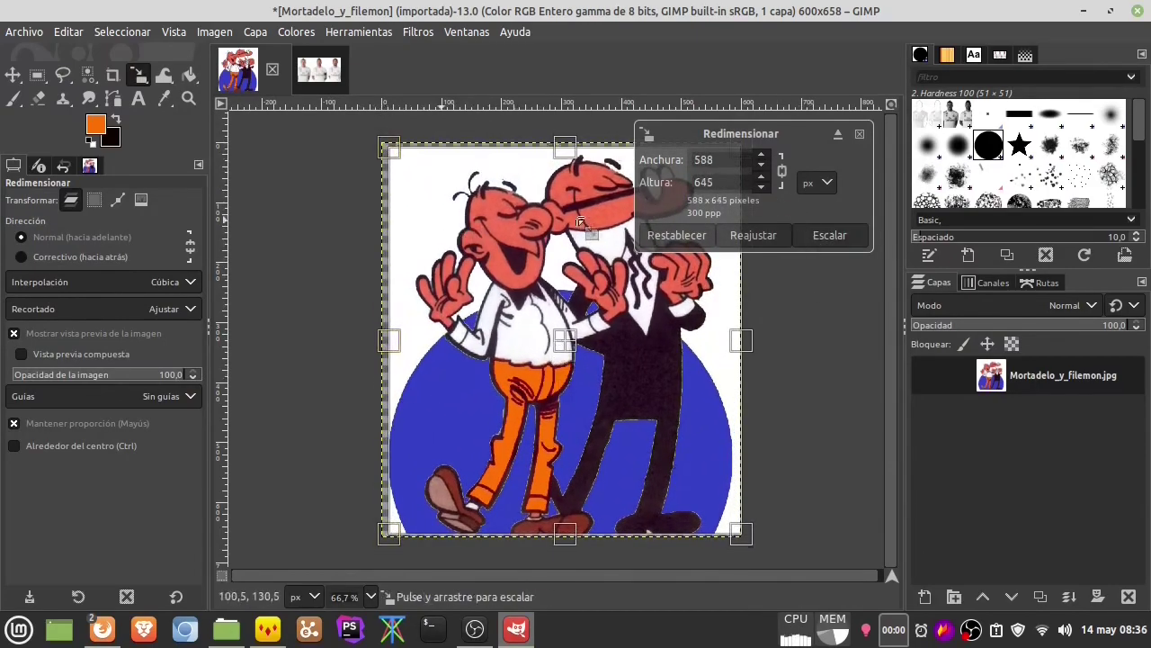
{"action": "left_click", "coordinate": [781, 171]}
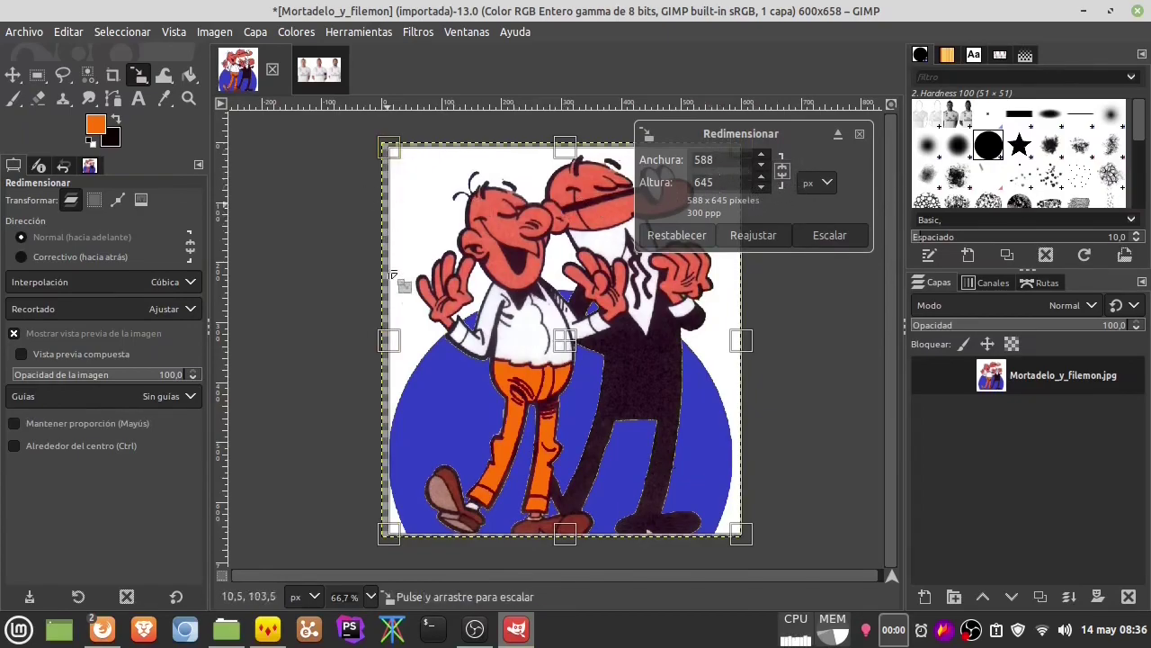
{"action": "mouse_move", "coordinate": [402, 340]}
{"action": "left_mouse_down"}
{"action": "mouse_move", "coordinate": [433, 349]}
{"action": "mouse_move", "coordinate": [396, 348]}
{"action": "left_mouse_up"}
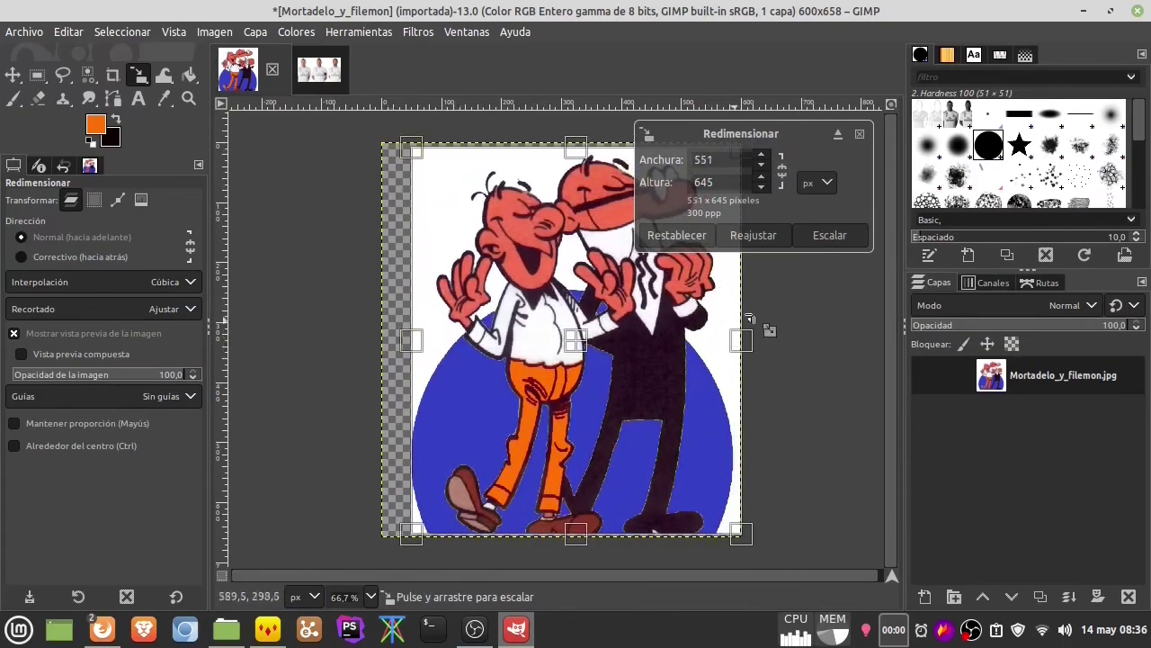
{"action": "left_click", "coordinate": [829, 238]}
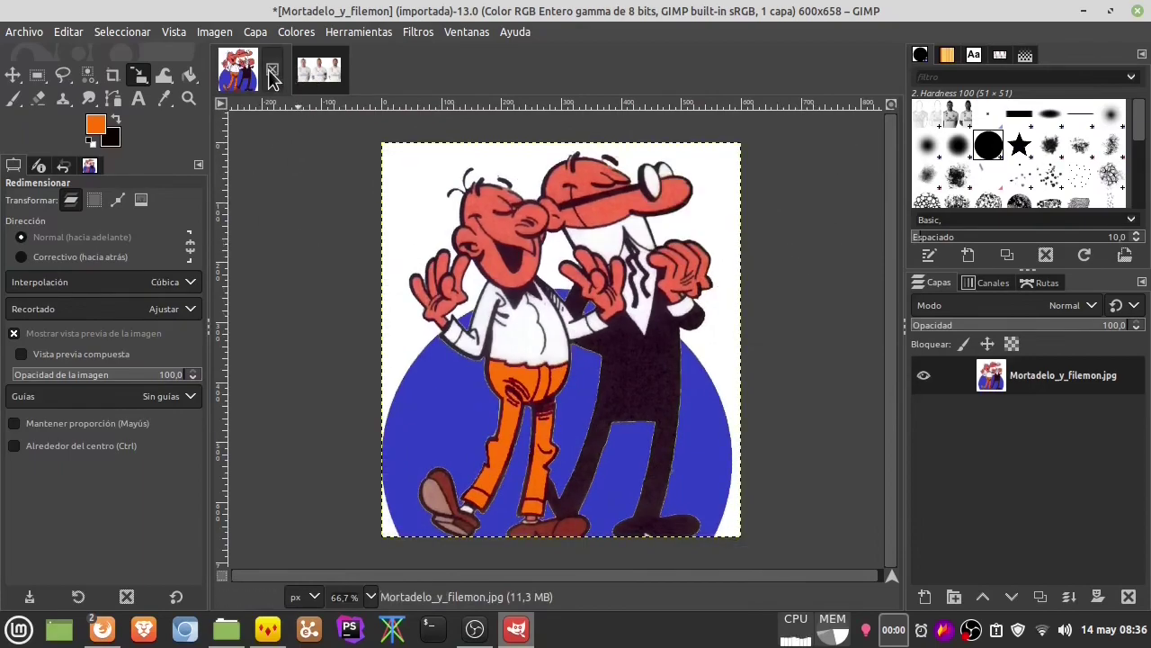
Step: Save the cartoon as Mortadelo_y_filemon.xcf
{"action": "left_click", "coordinate": [25, 34]}
{"action": "left_click", "coordinate": [60, 189]}
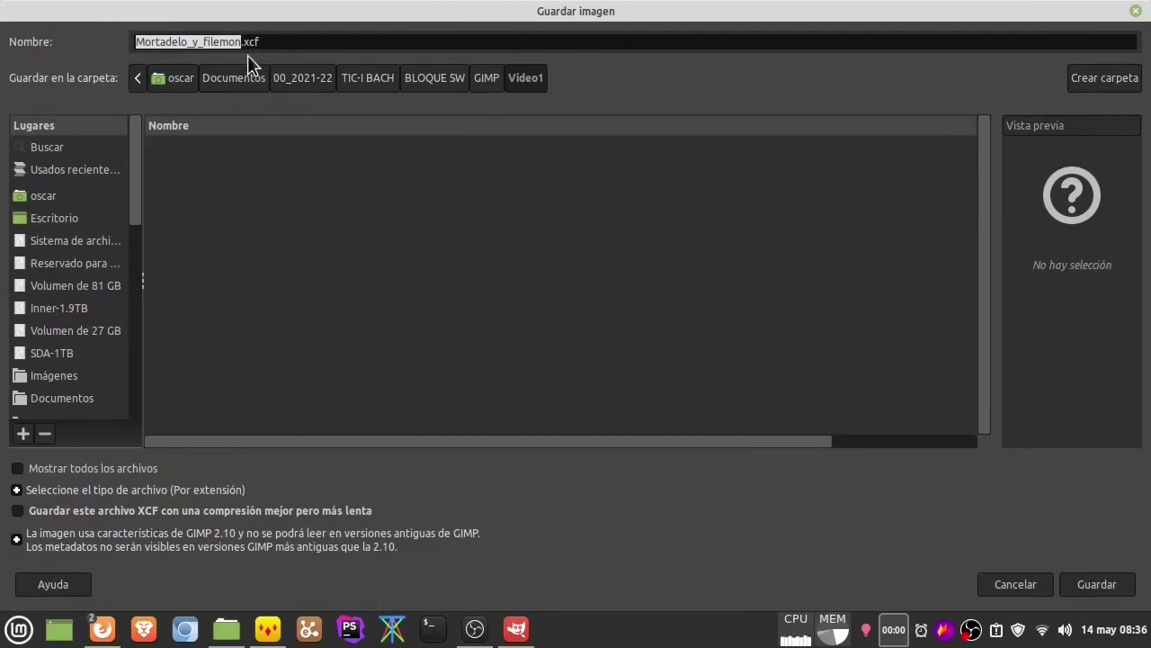
{"action": "left_click", "coordinate": [1092, 582]}
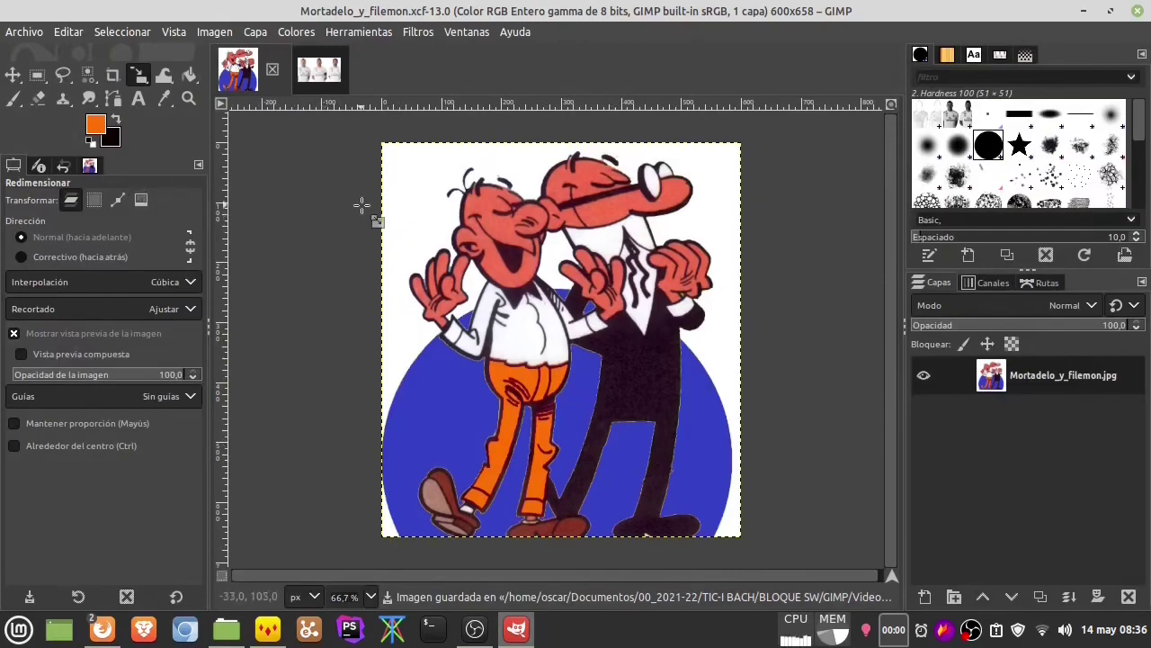
{"action": "left_click", "coordinate": [23, 34]}
Step: Name the export copy Mortadelo_y_filemon_colores.png in the same folder
{"action": "left_click", "coordinate": [87, 309]}
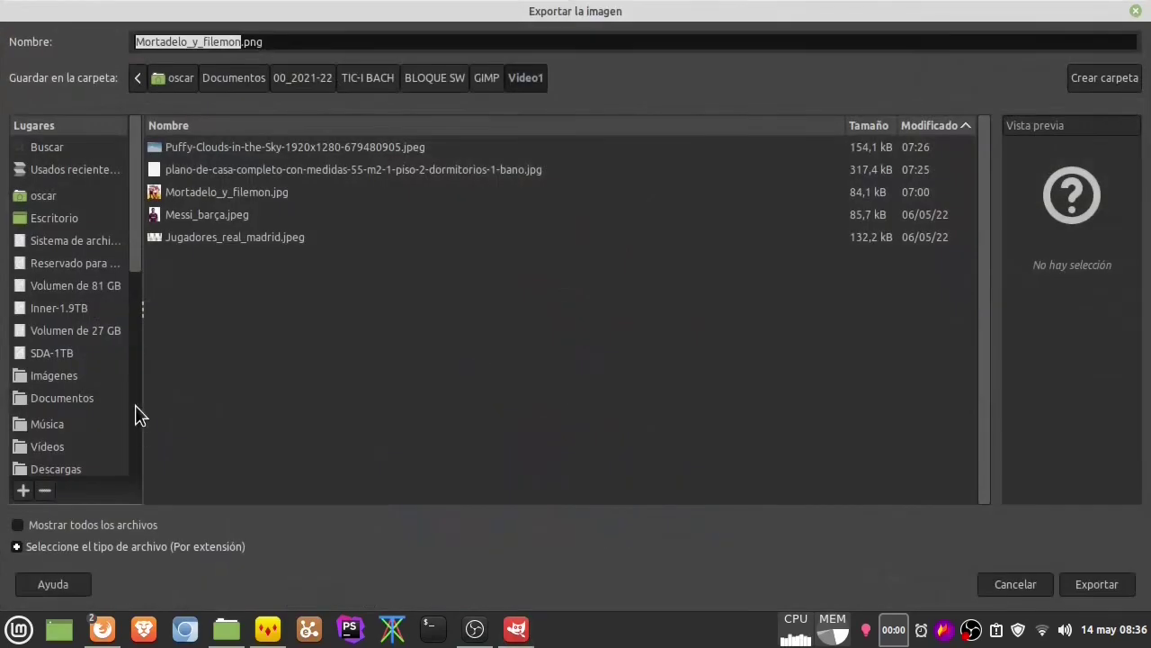
{"action": "double_click", "coordinate": [254, 41]}
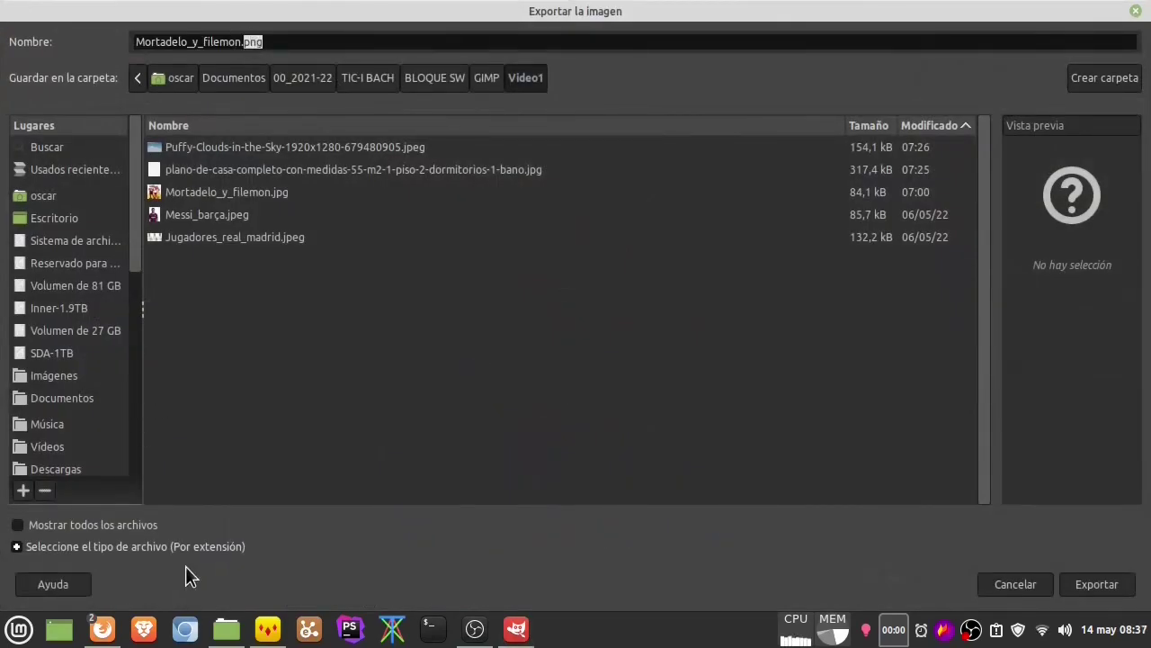
{"action": "left_click", "coordinate": [49, 529]}
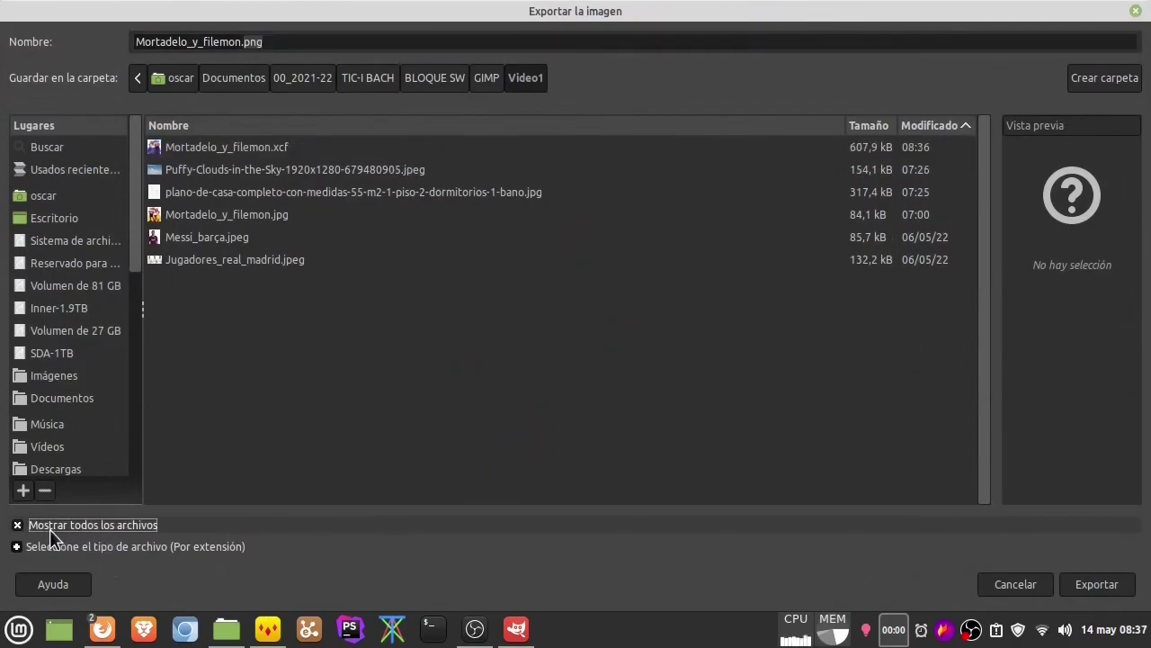
{"action": "left_click", "coordinate": [49, 529]}
{"action": "left_click", "coordinate": [25, 548]}
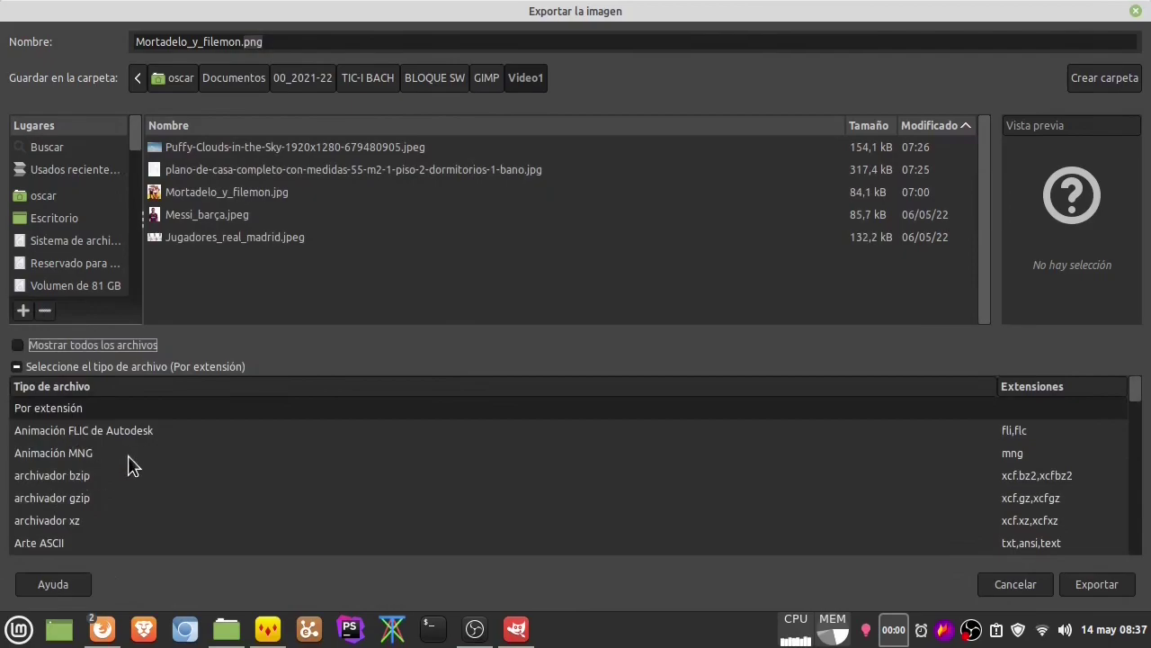
{"action": "left_click", "coordinate": [261, 45]}
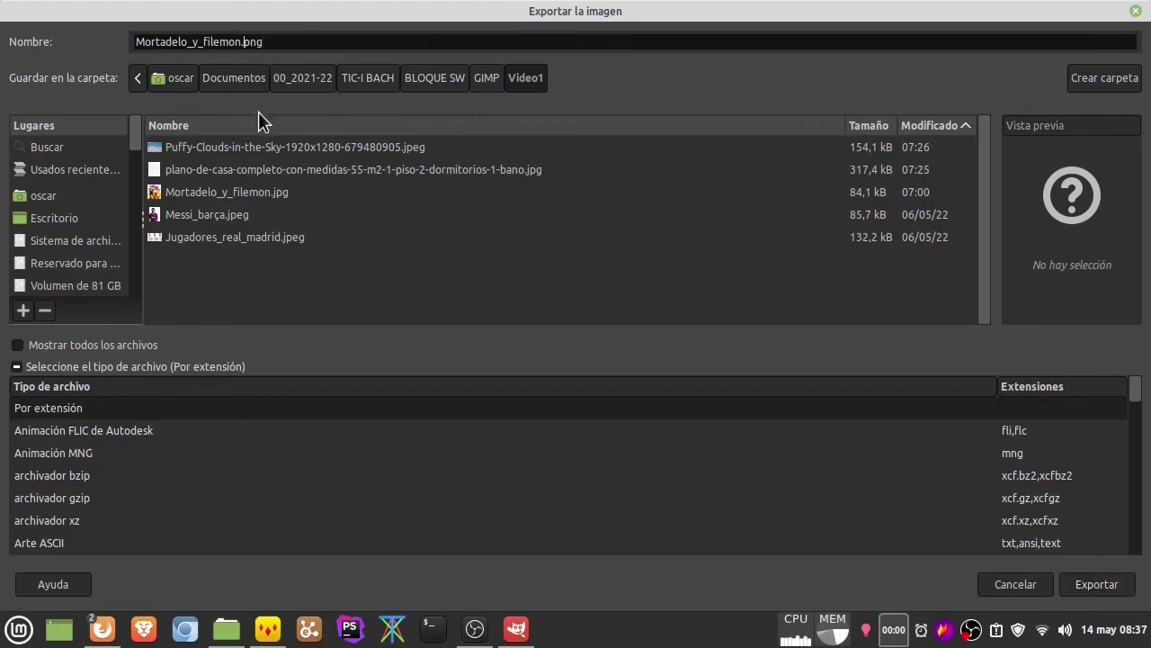
{"action": "type", "text": "_colores"}
Step: Export the PNG with compression level 9
{"action": "left_click", "coordinate": [1097, 583]}
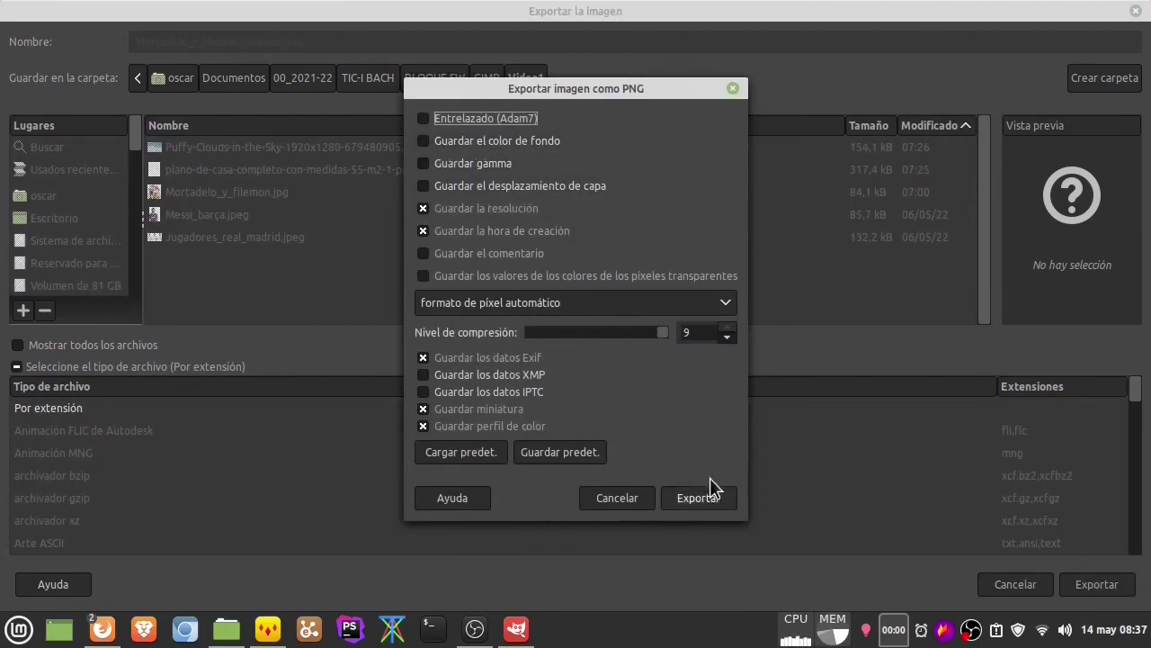
{"action": "double_click", "coordinate": [690, 334]}
{"action": "left_click", "coordinate": [700, 501]}
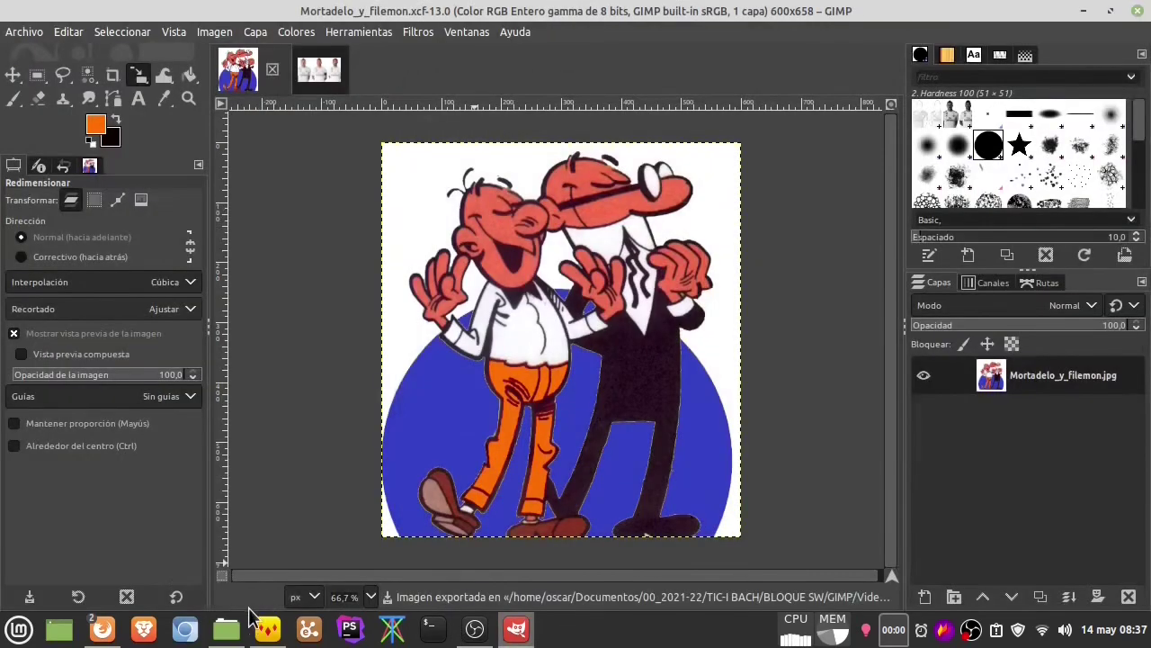
{"action": "left_click", "coordinate": [227, 629]}
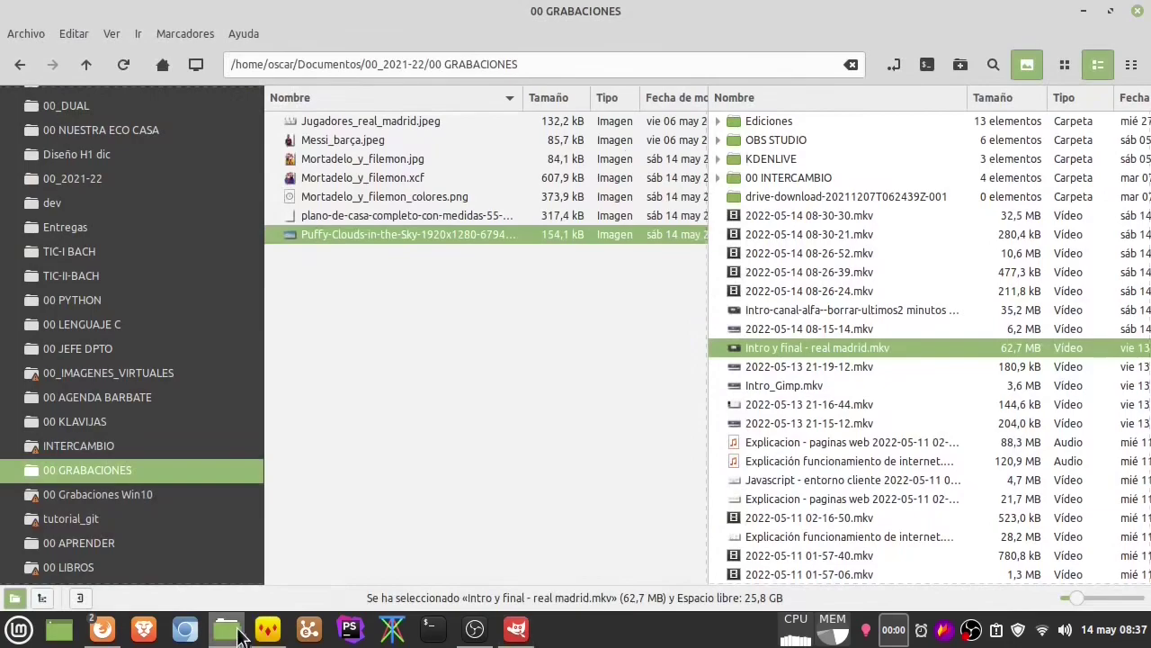
{"action": "left_click", "coordinate": [396, 199]}
{"action": "double_click", "coordinate": [396, 199]}
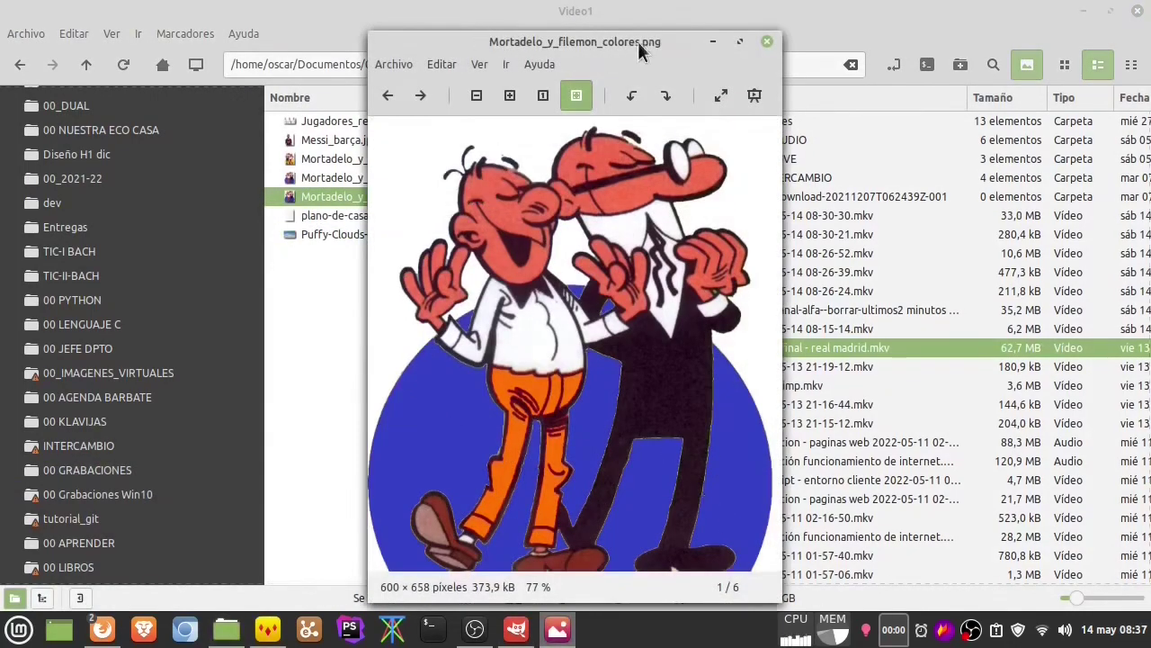
{"action": "left_click", "coordinate": [766, 42]}
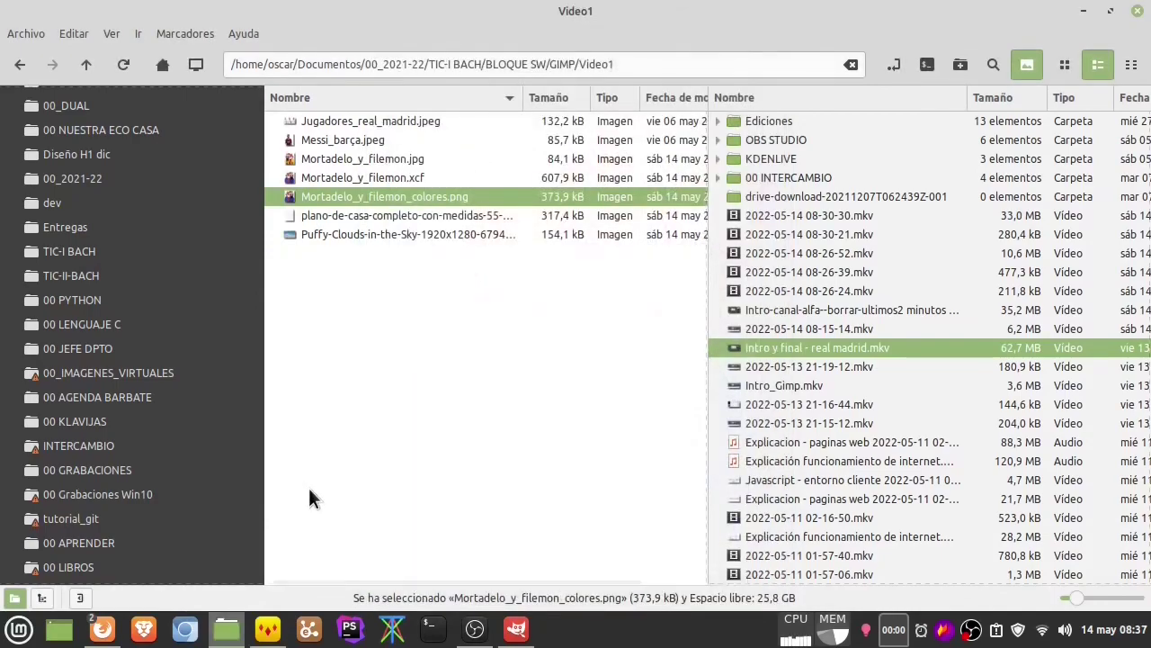
{"action": "left_click", "coordinate": [515, 629]}
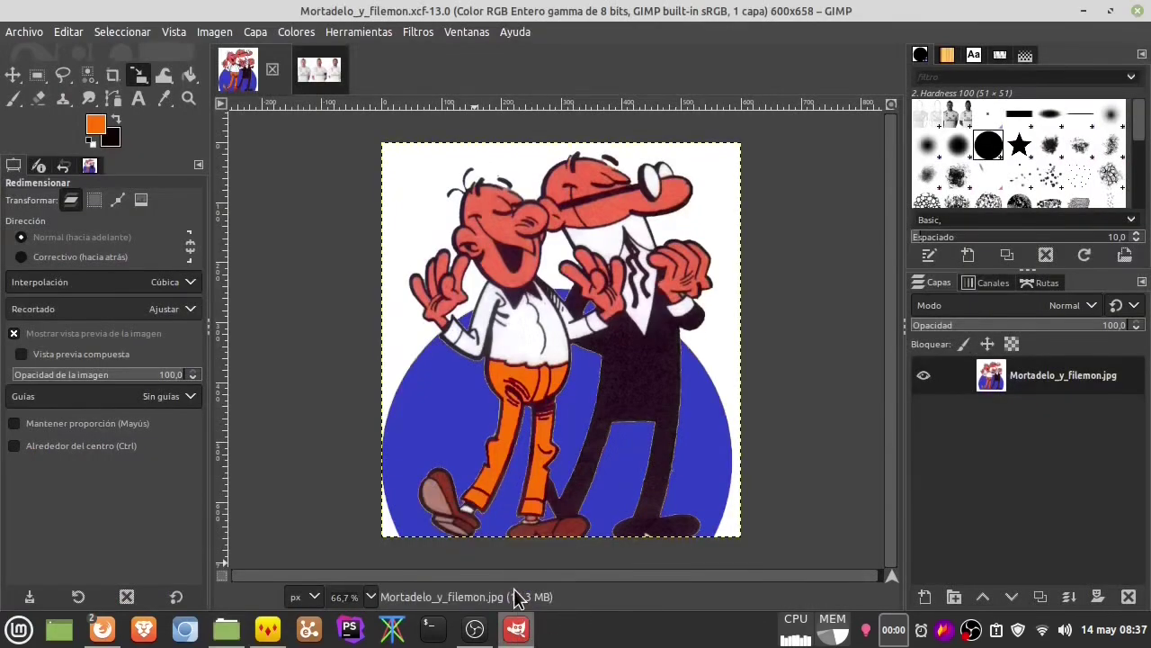